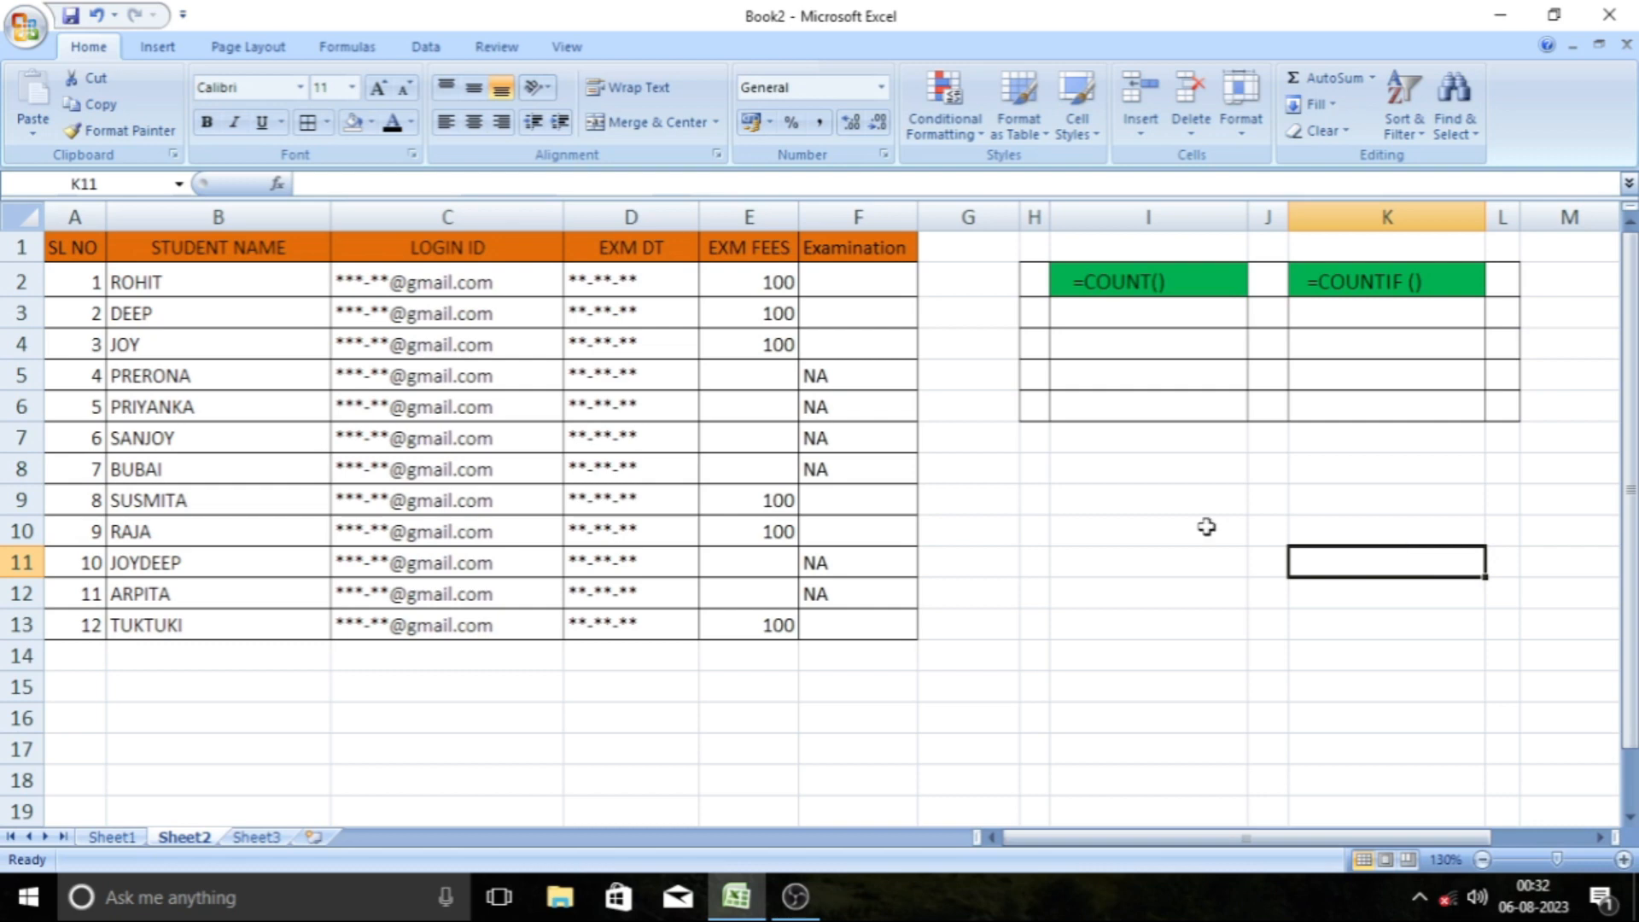
pyautogui.click(1011, 478)
pyautogui.doubleClick(1136, 560)
pyautogui.click(1266, 651)
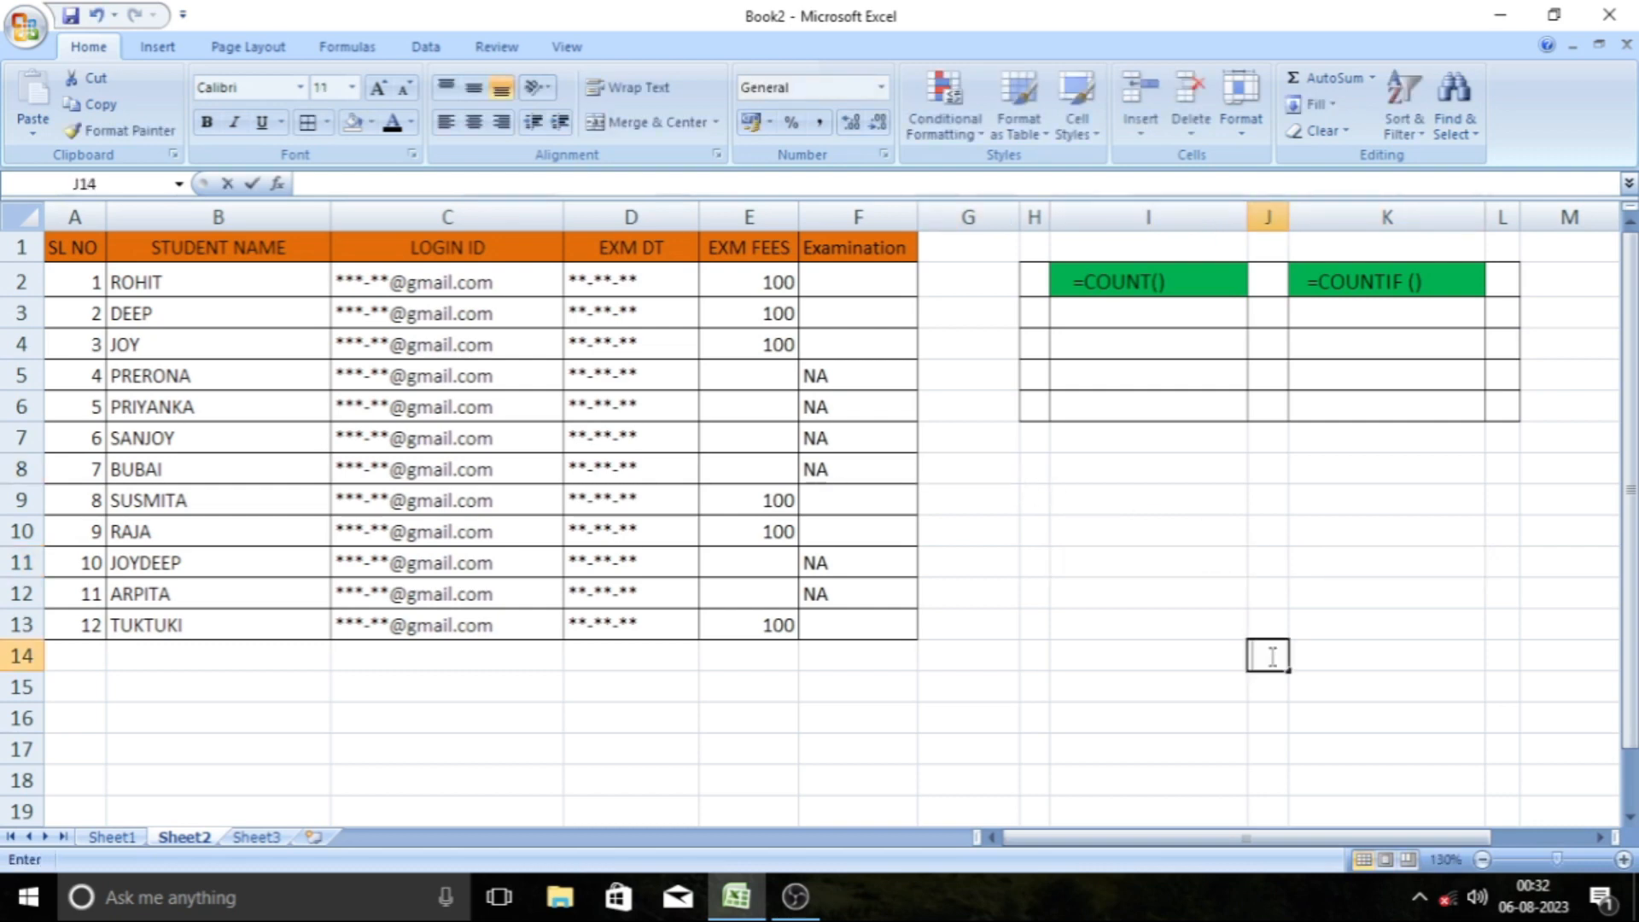
pyautogui.doubleClick(1061, 743)
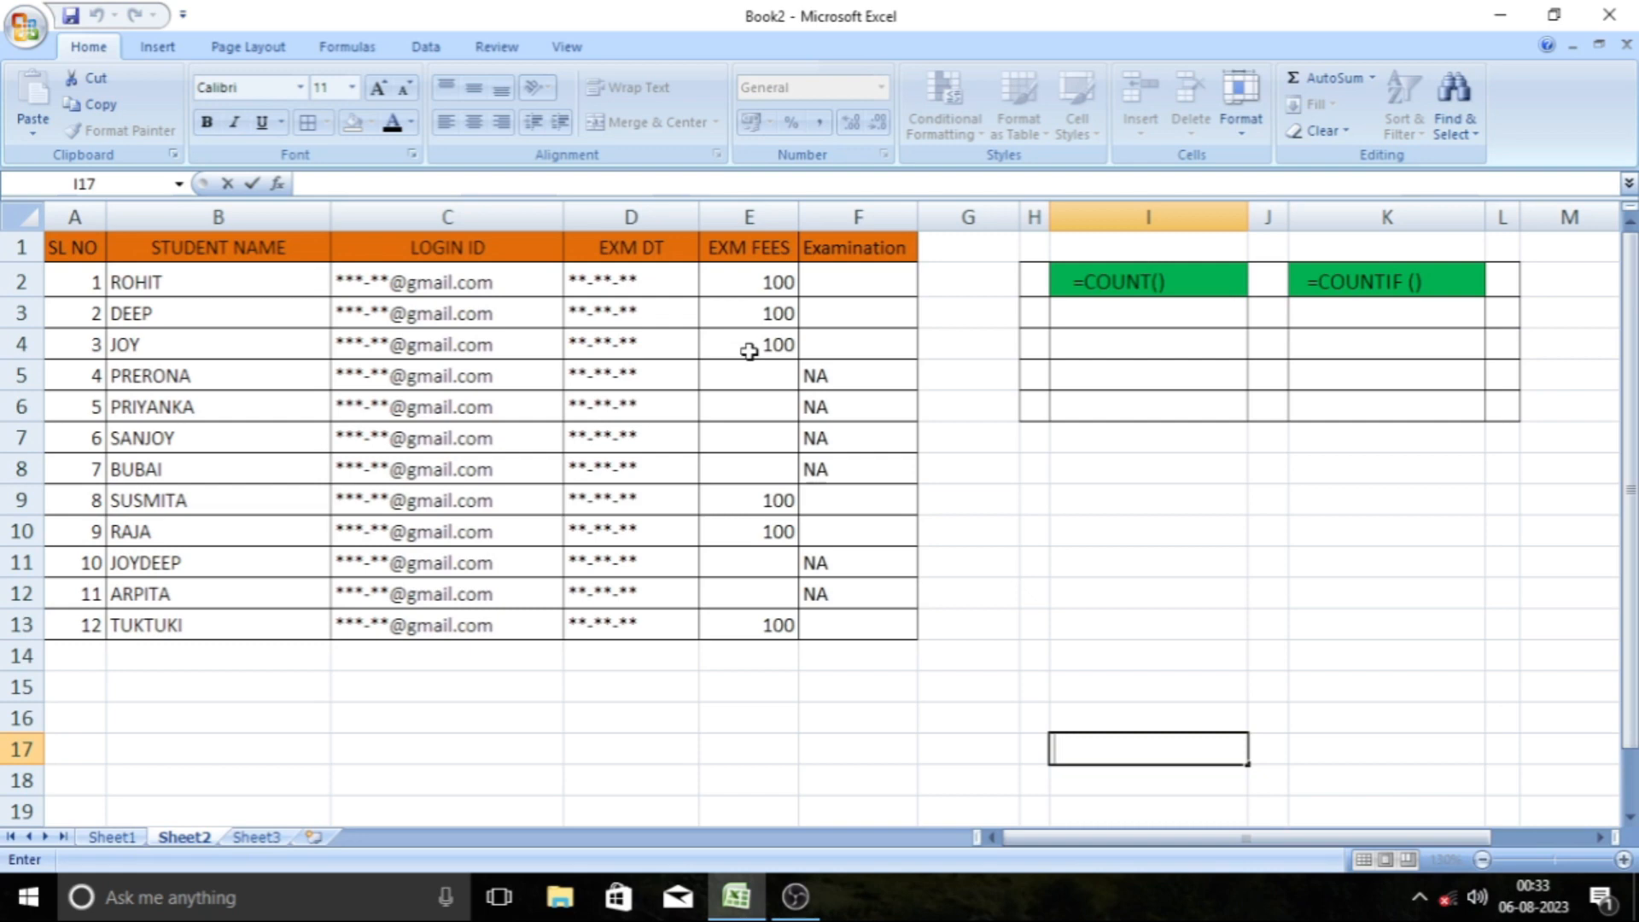
# Enter =COUNT(E2:E13) in cell I4 to count the students with an exam fee
pyautogui.click(1109, 355)
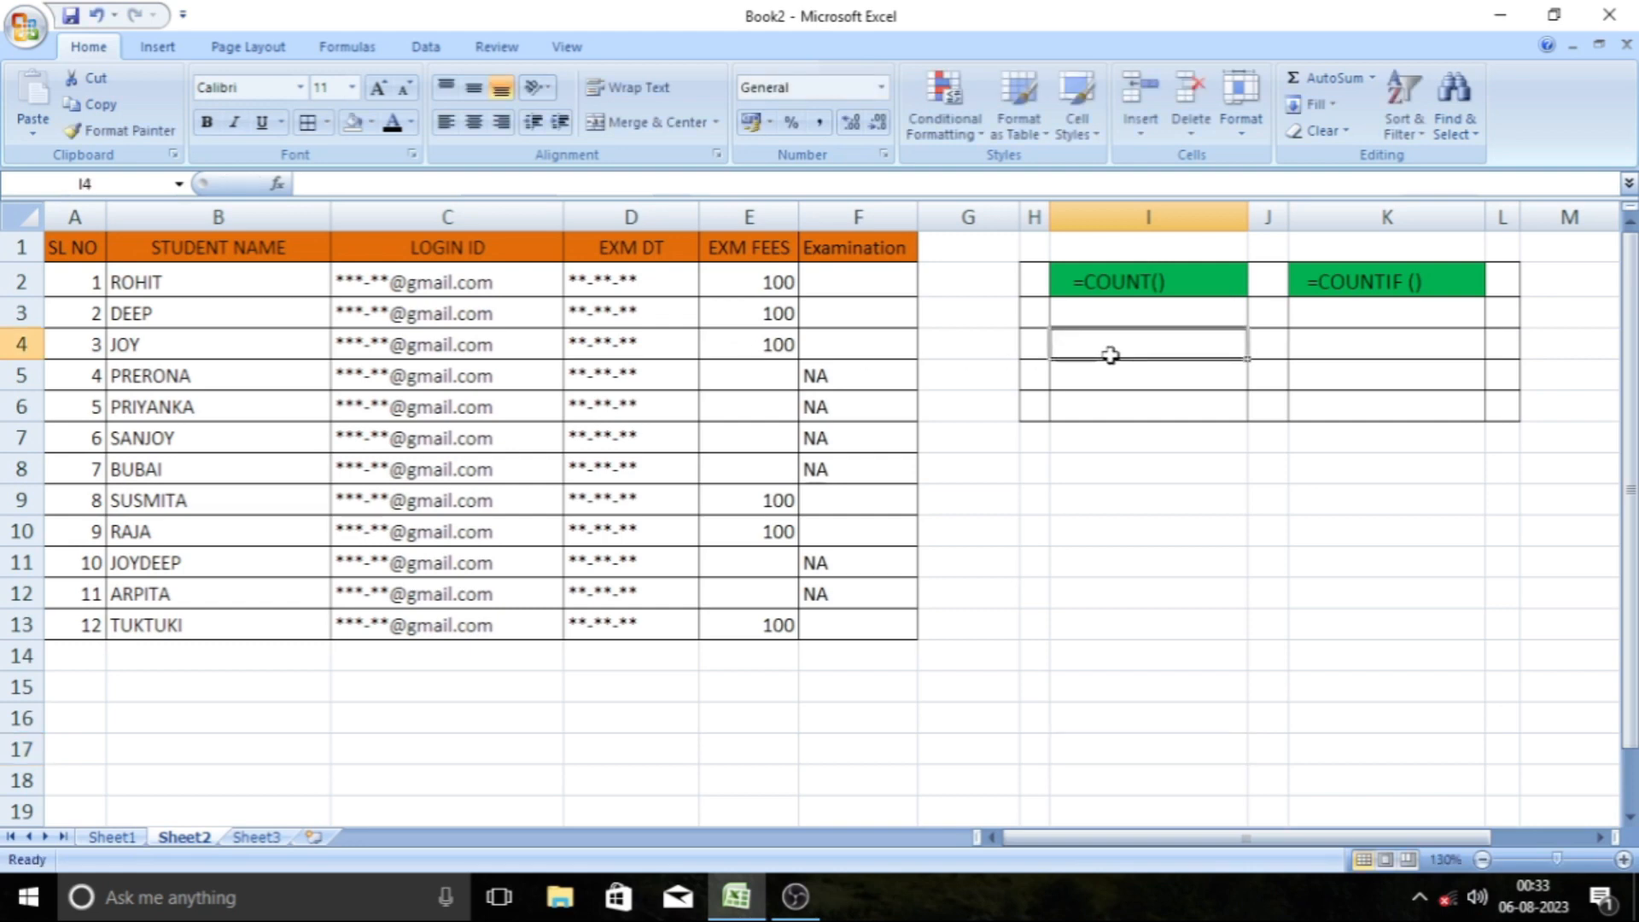
pyautogui.write('=')
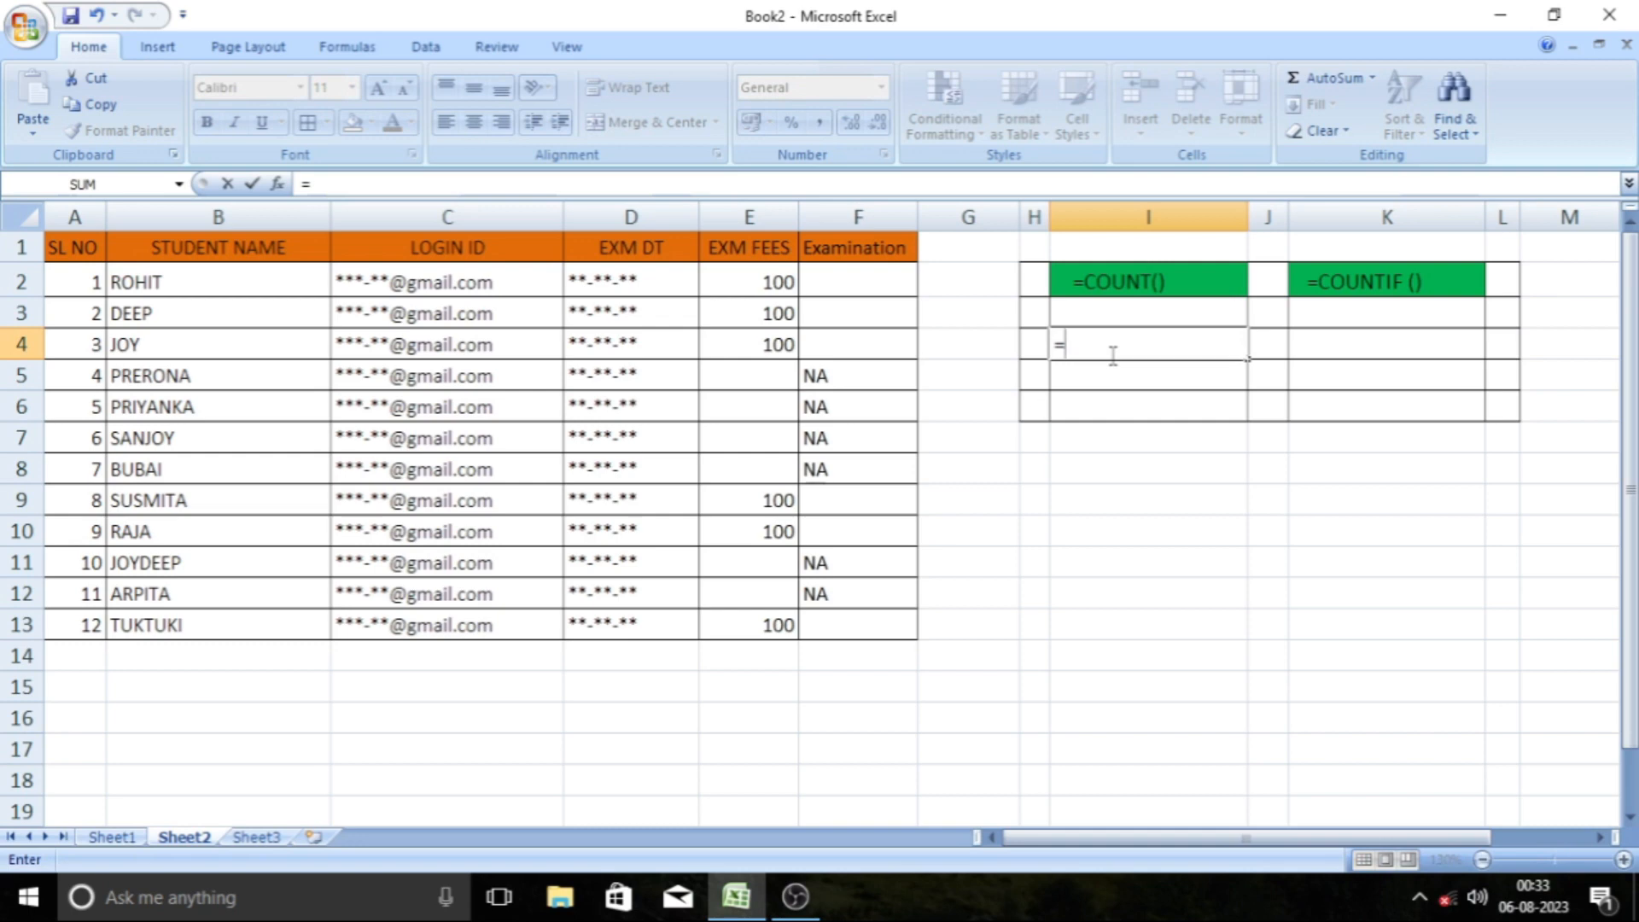
pyautogui.write('COUN')
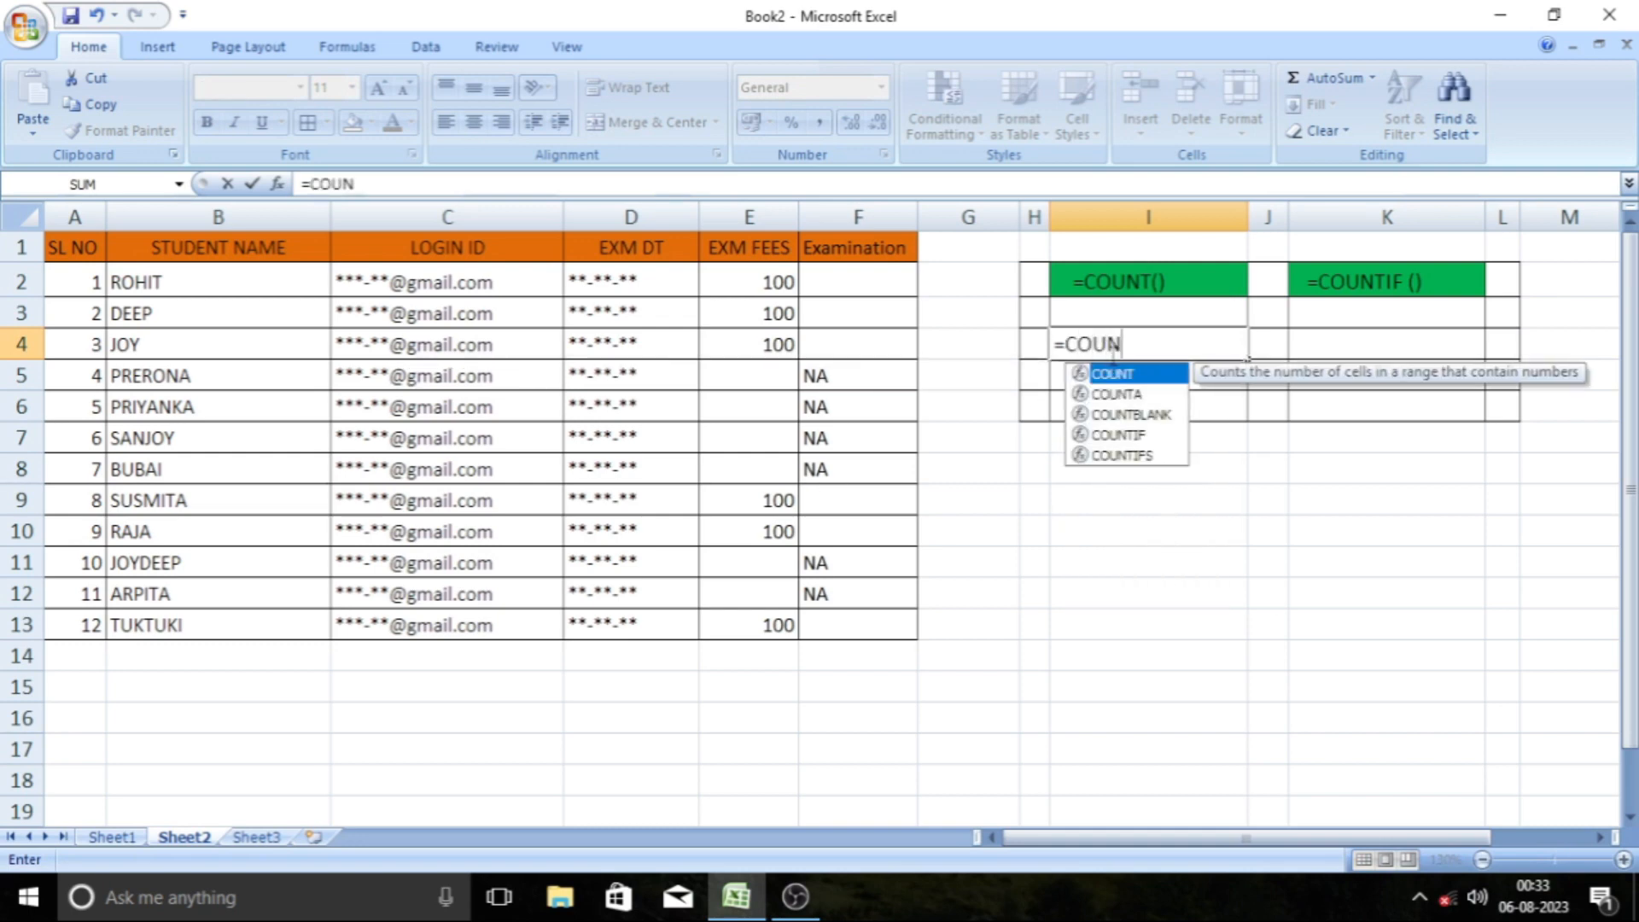
pyautogui.write('T(')
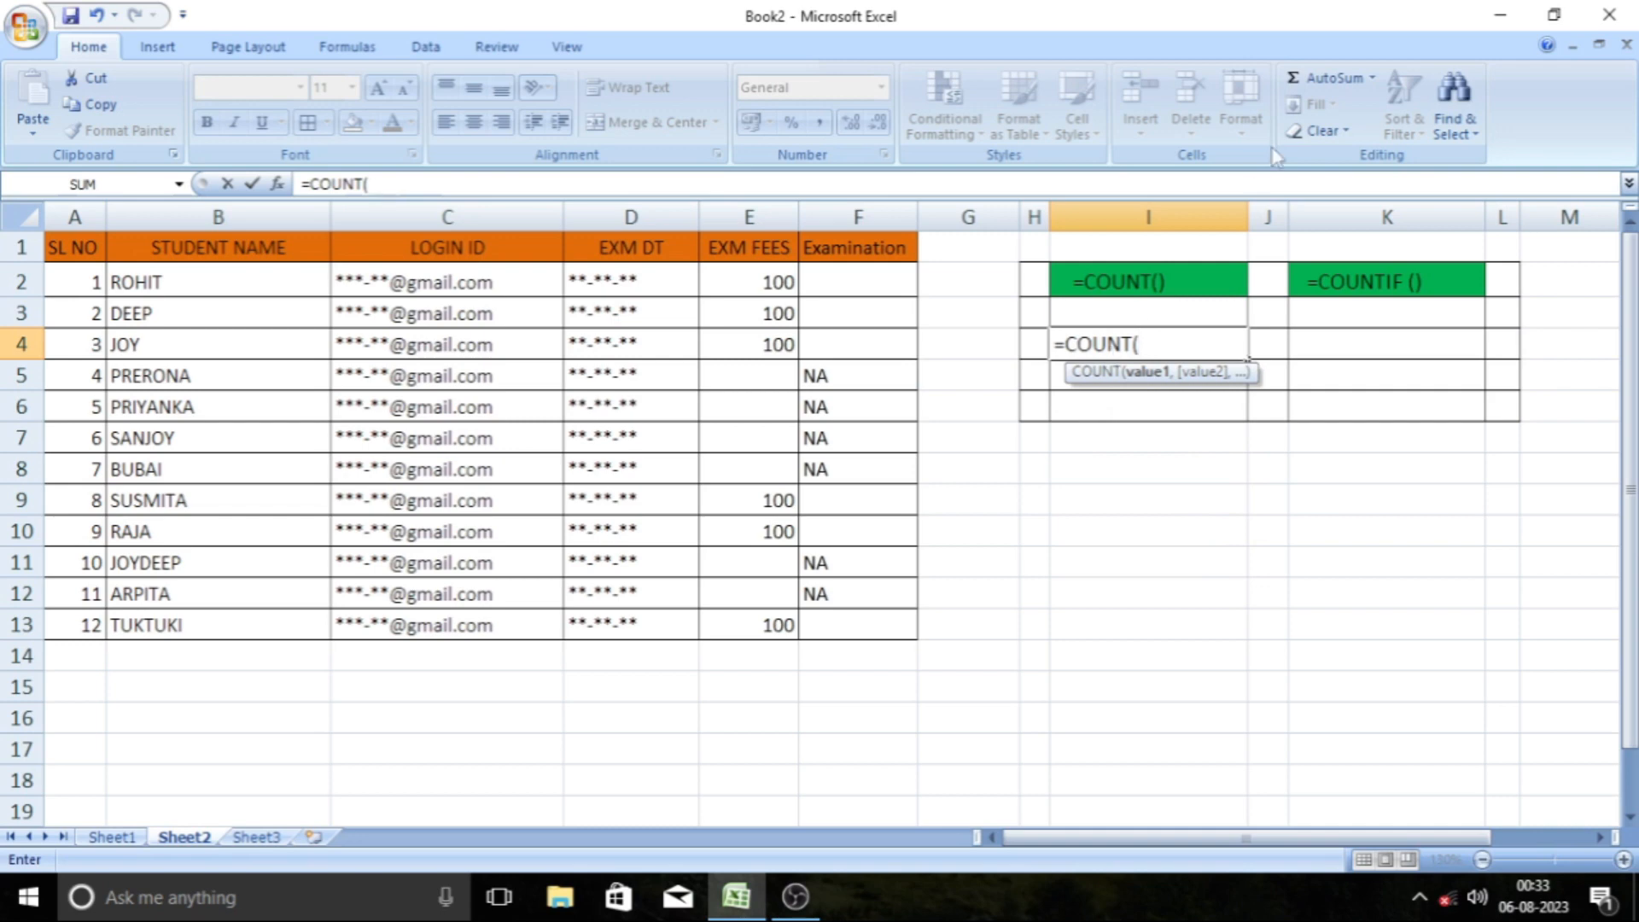
pyautogui.moveTo(768, 282); pyautogui.dragTo(769, 614)
pyautogui.write(')')
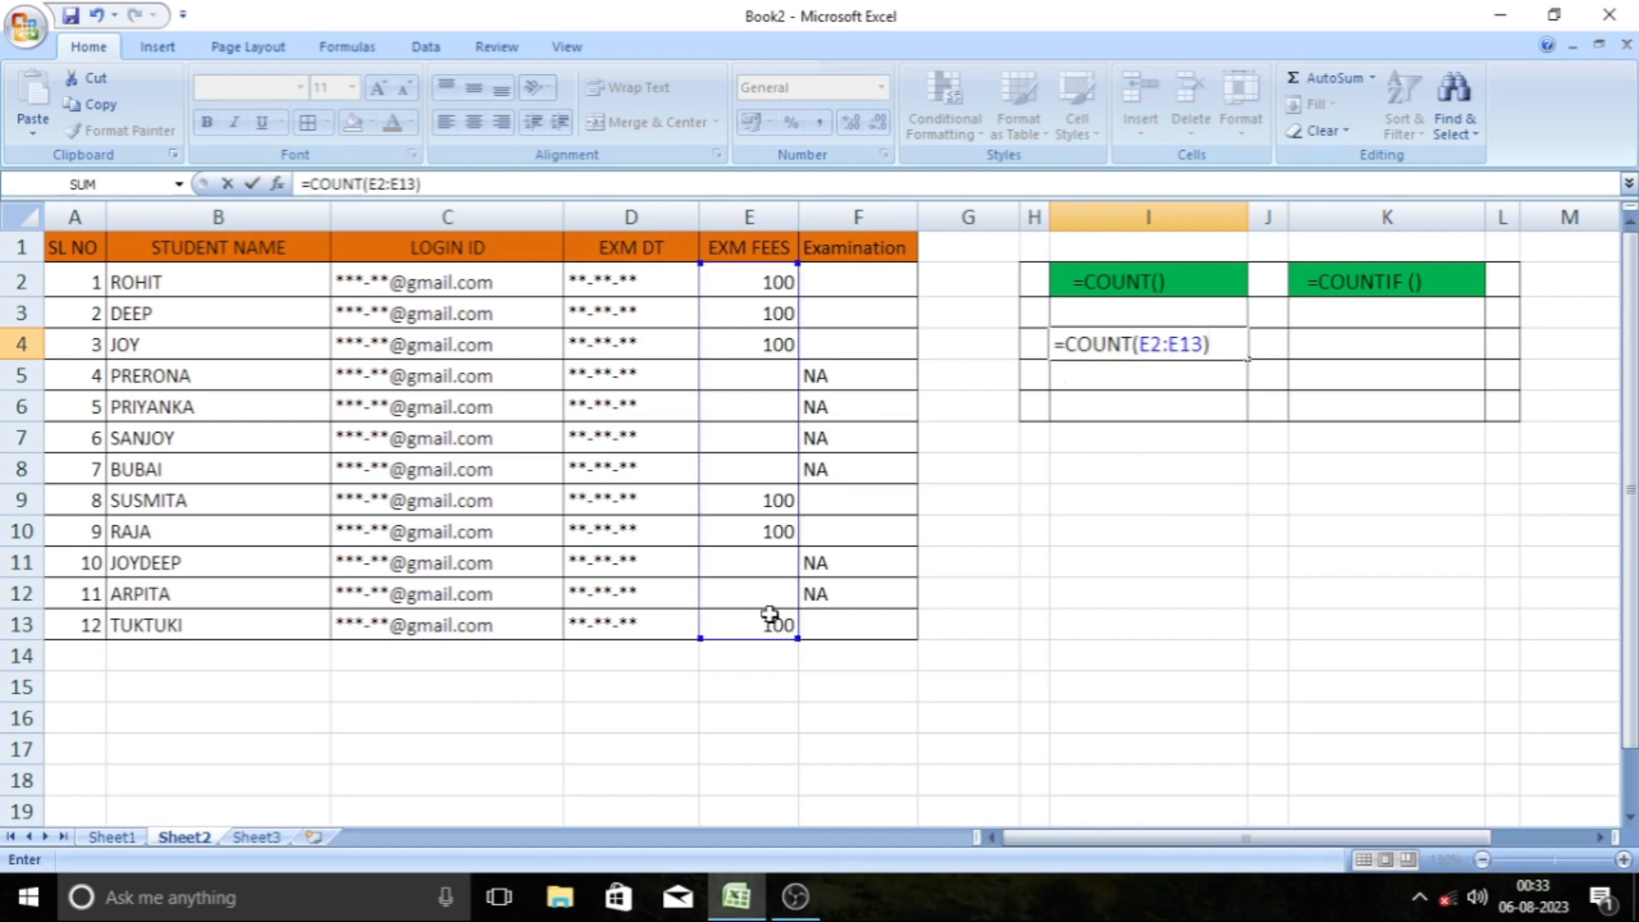
pyautogui.press('Return')
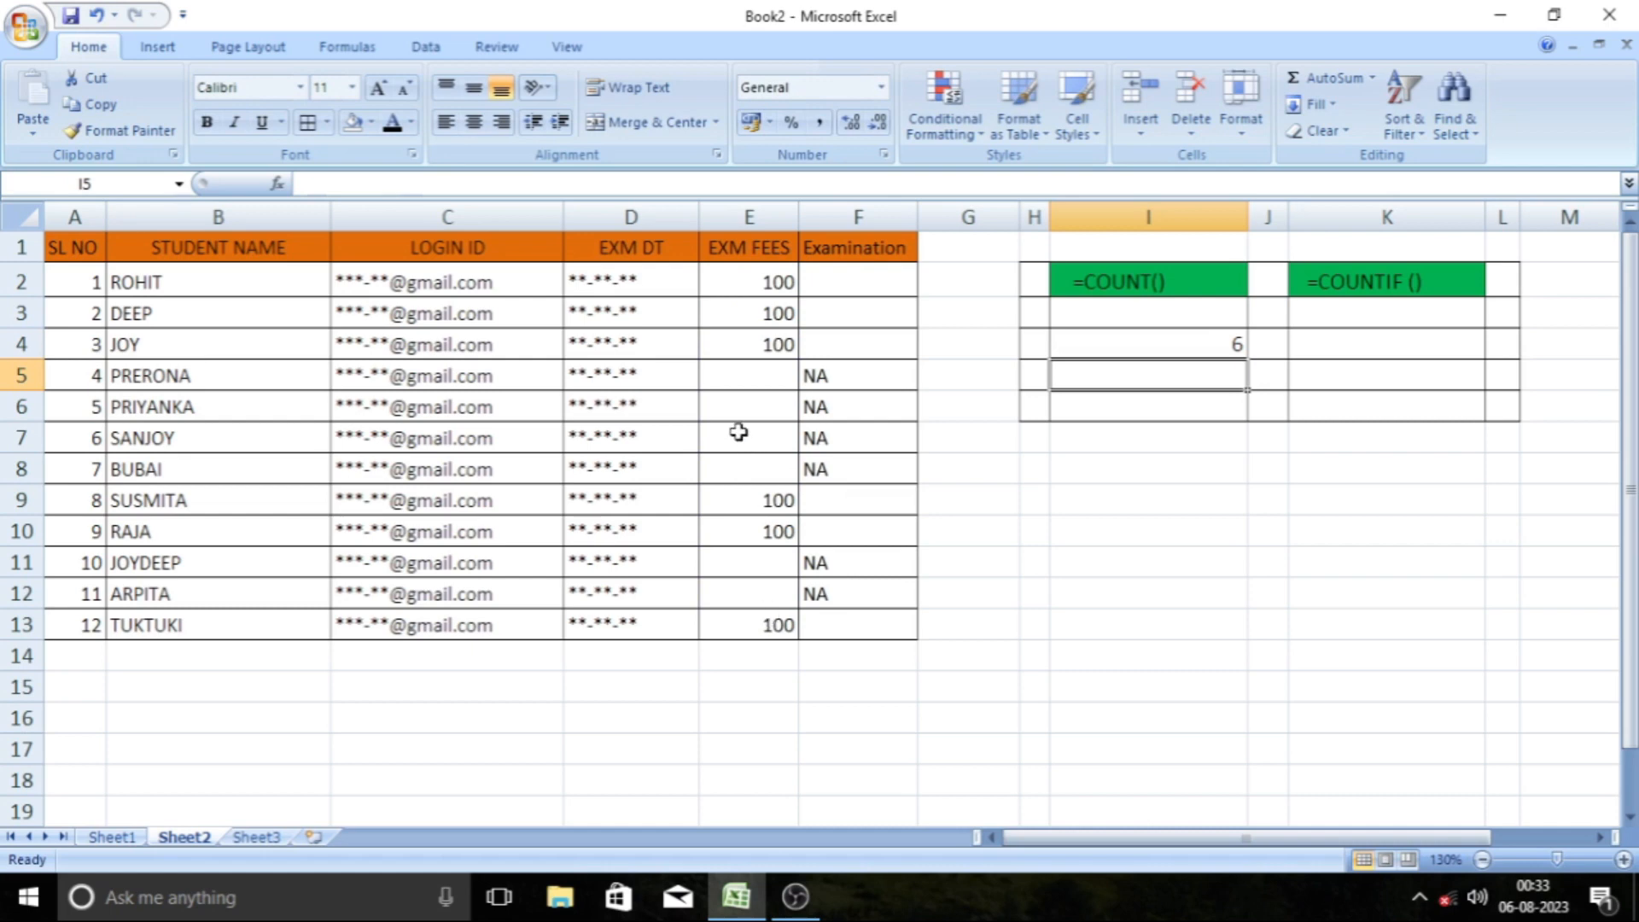
pyautogui.click(1191, 347)
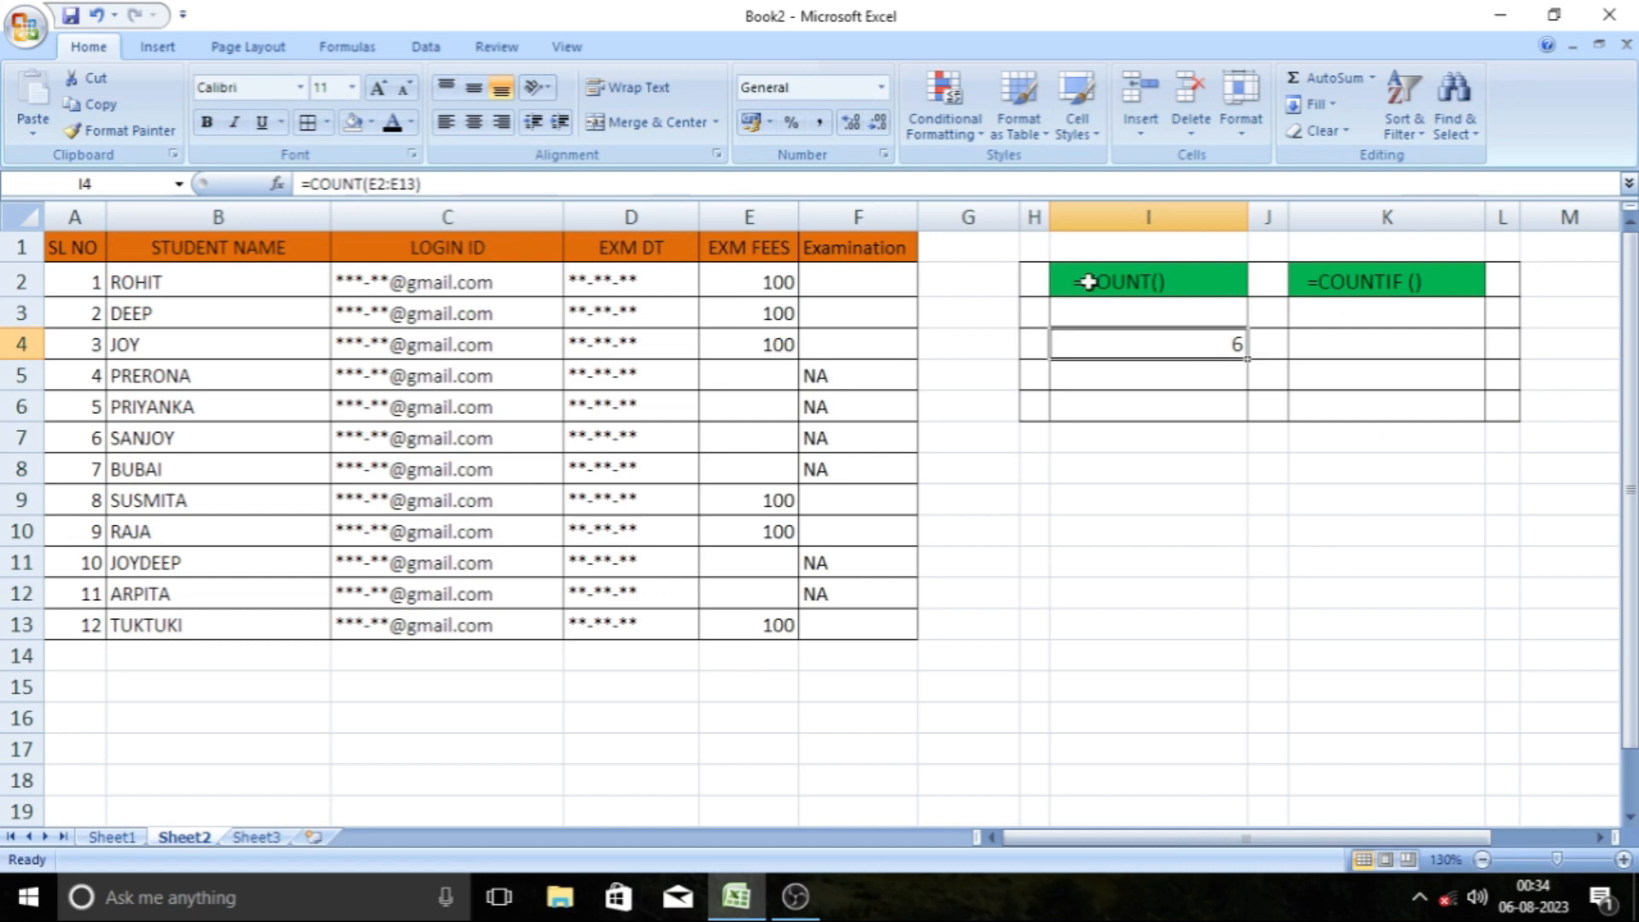
pyautogui.click(1143, 378)
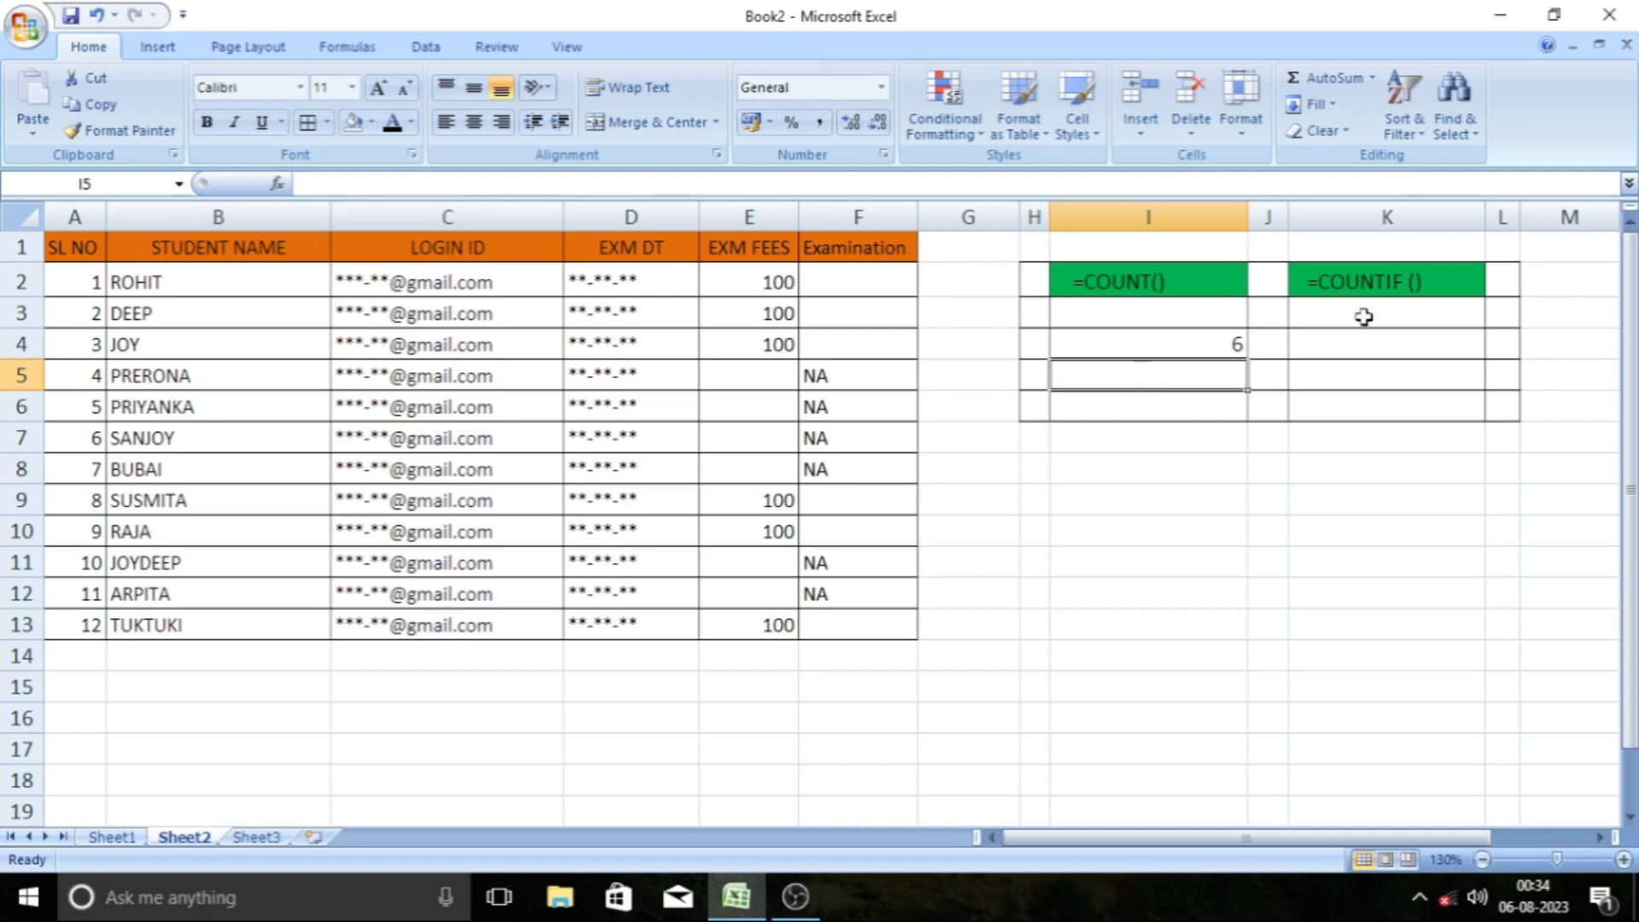
# Enter =COUNTIF(F2:F13,"NA") in cell K4 to count the NA entries in the Examination column
pyautogui.click(1374, 342)
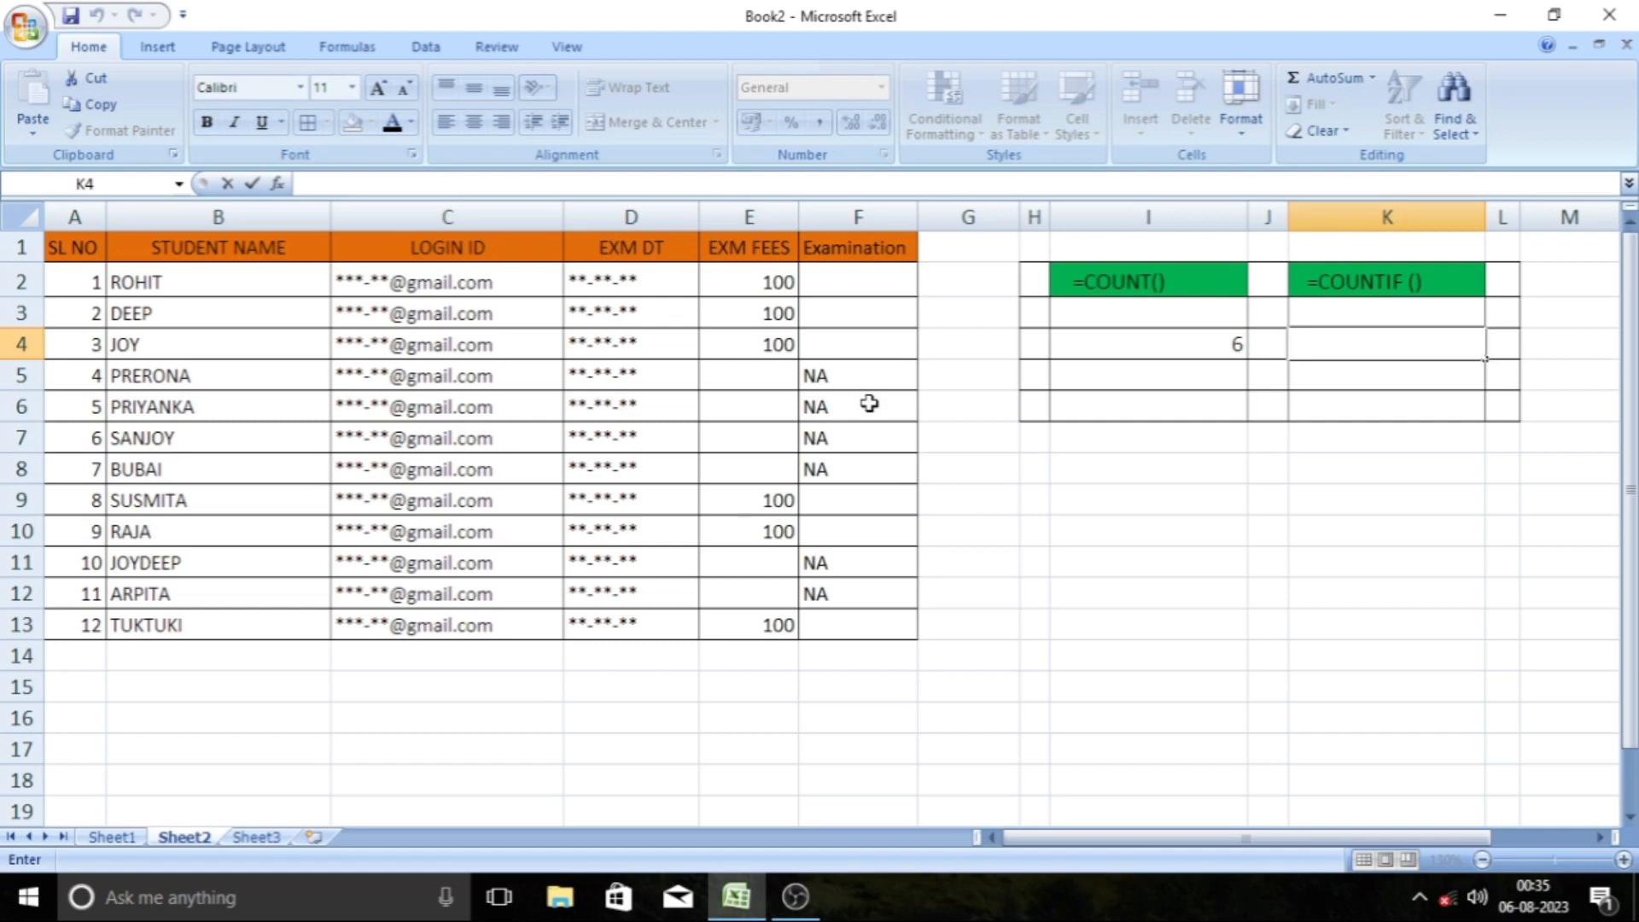
pyautogui.write('=')
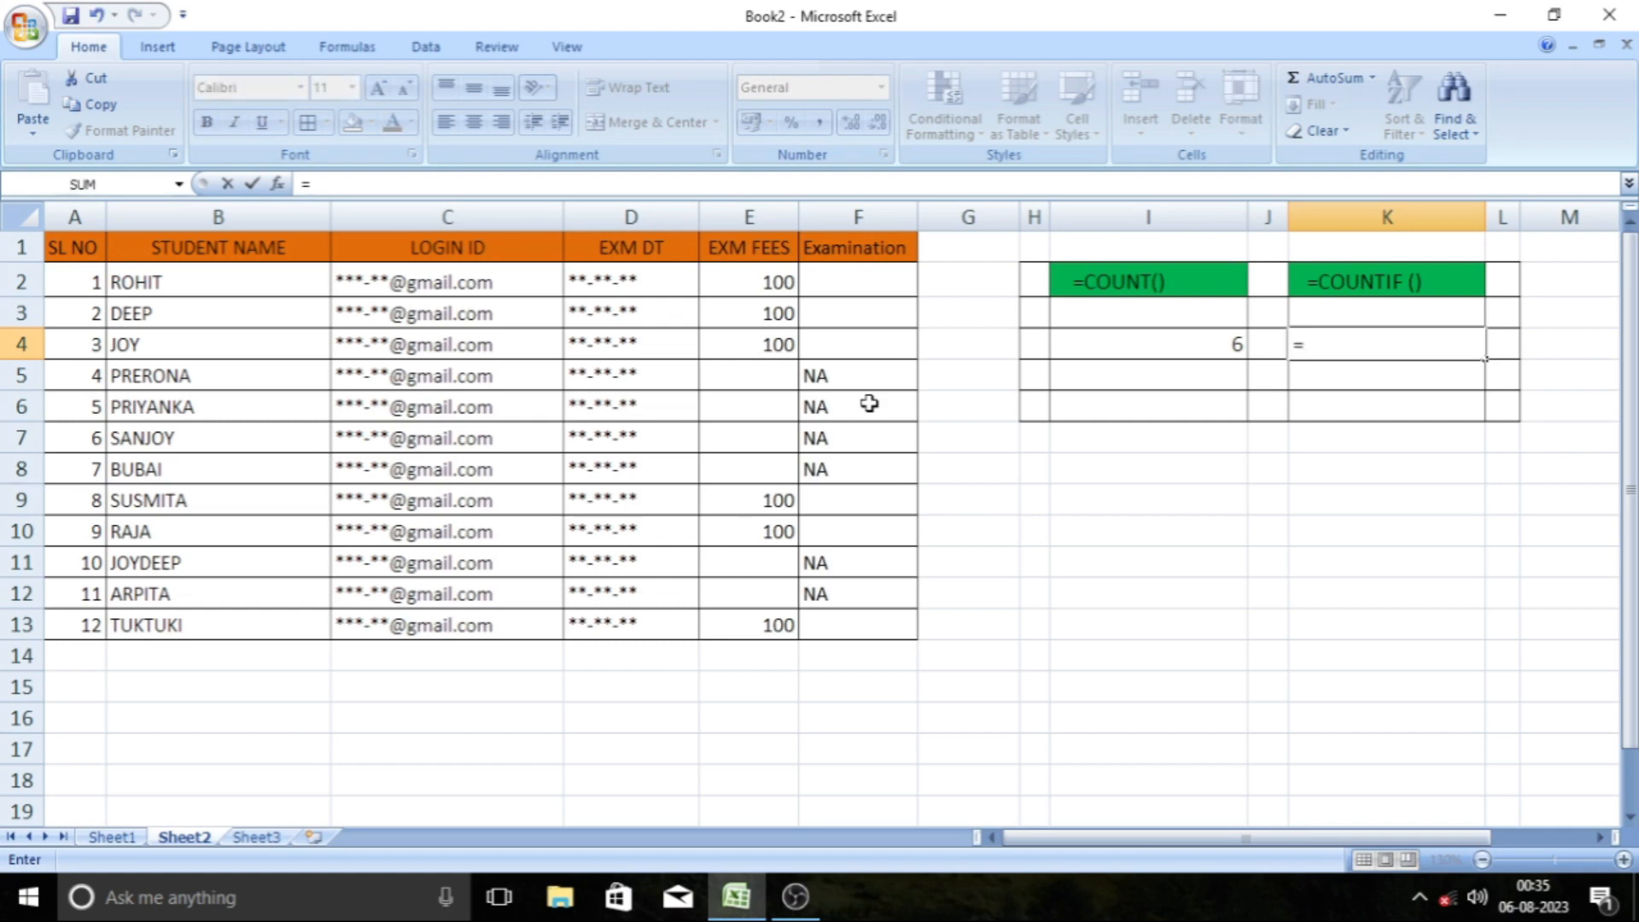
pyautogui.write('CO')
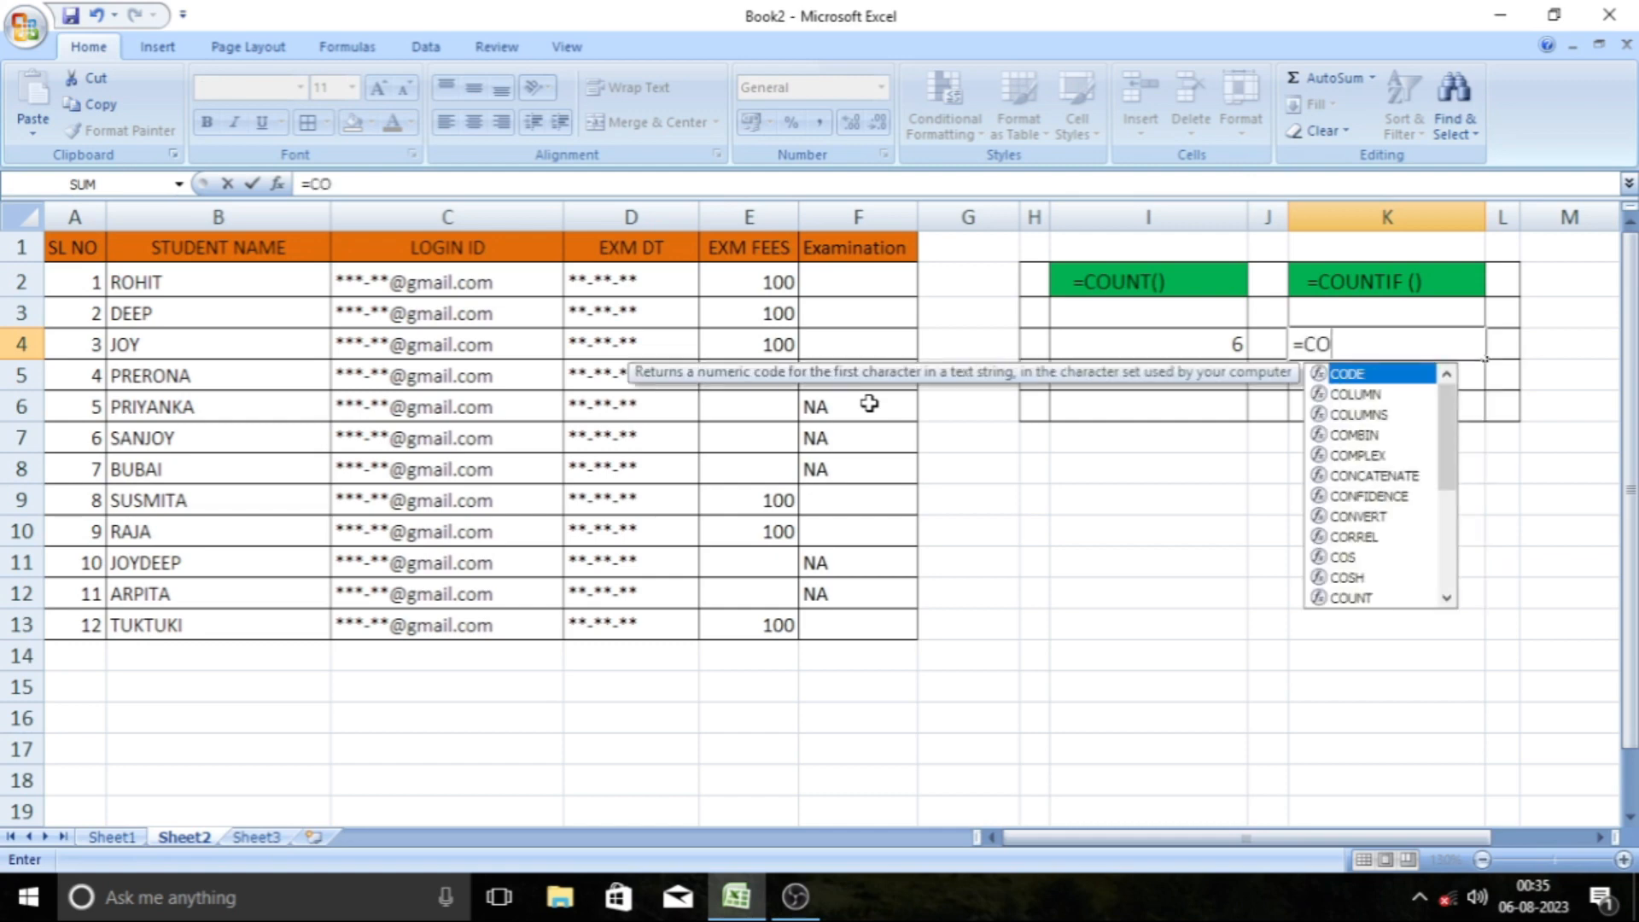
pyautogui.write('UNTIF')
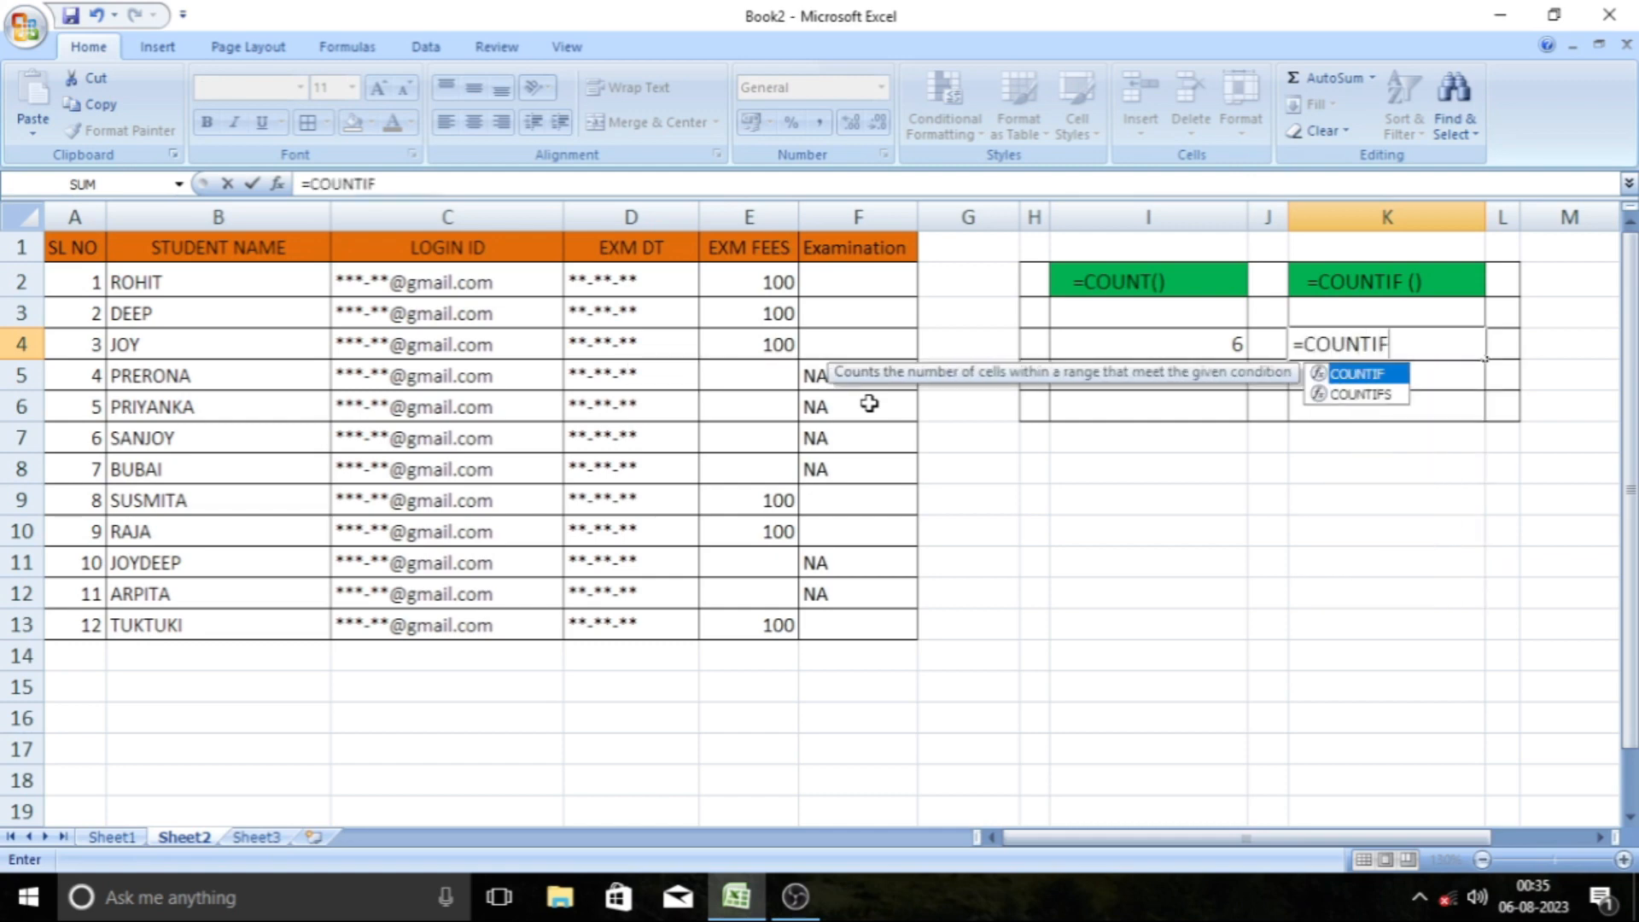
pyautogui.write('(')
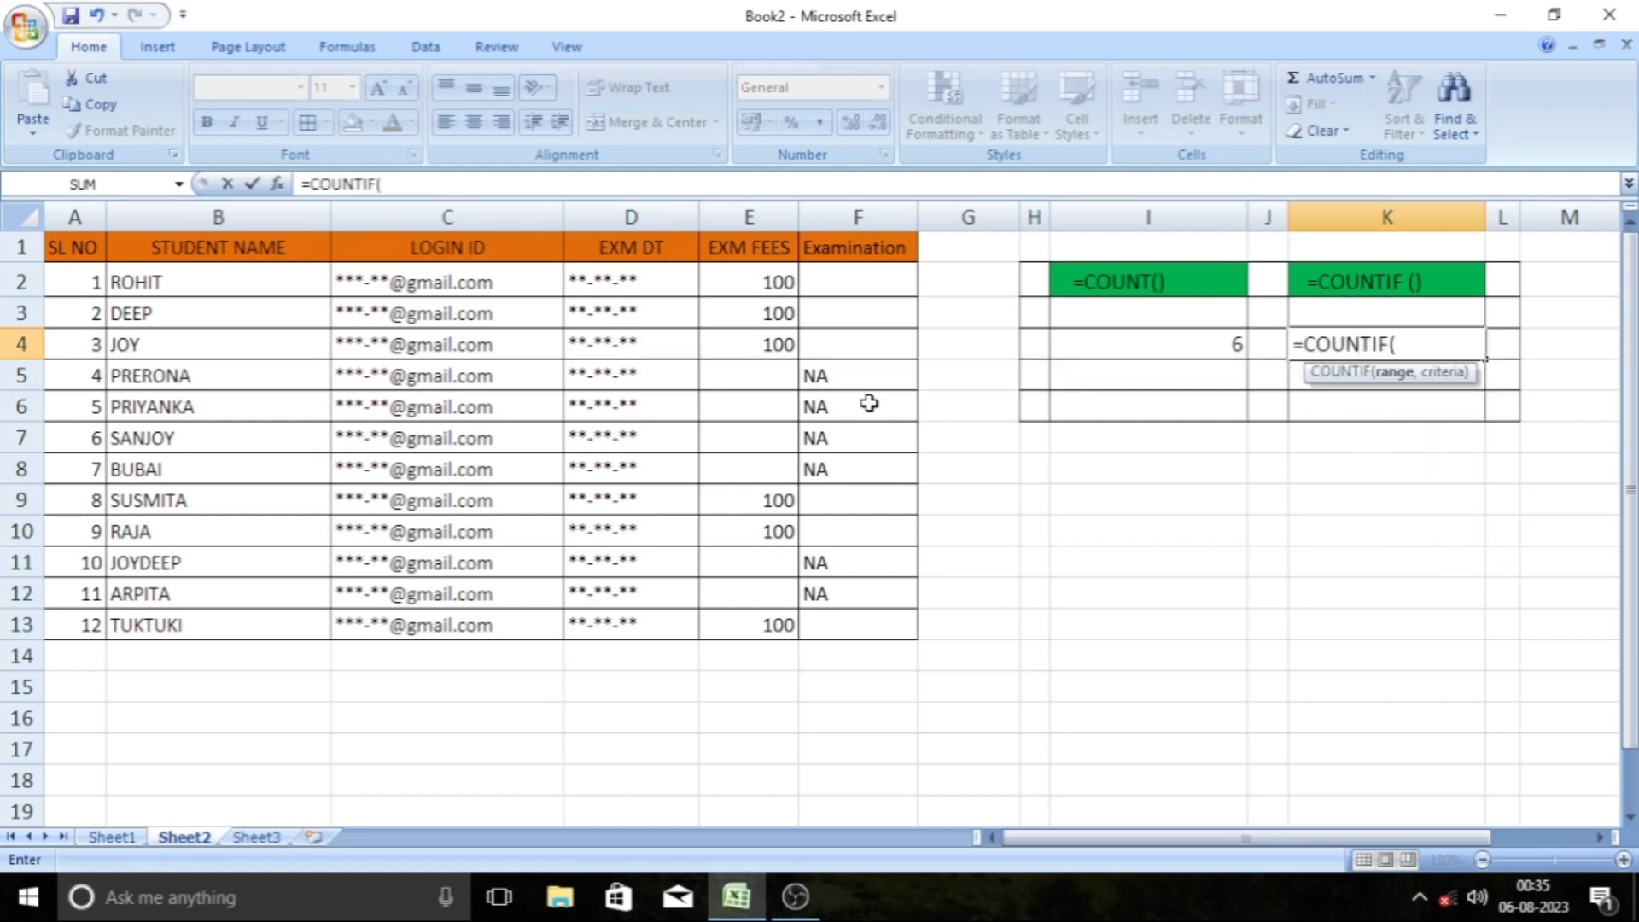
pyautogui.moveTo(842, 285); pyautogui.dragTo(848, 626)
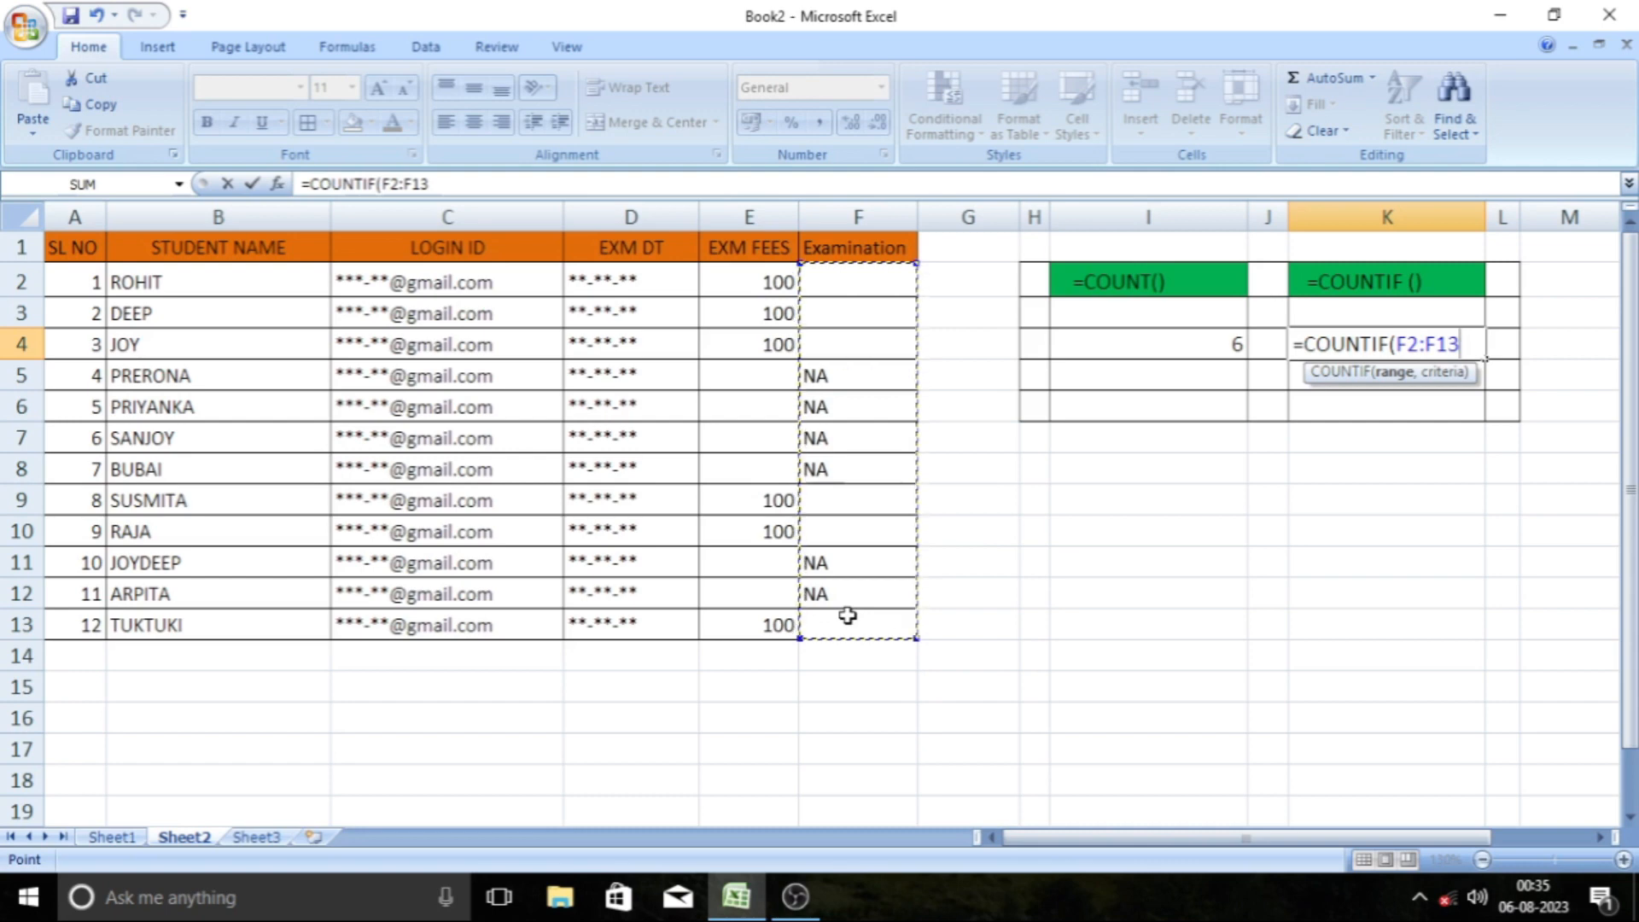
pyautogui.write(',')
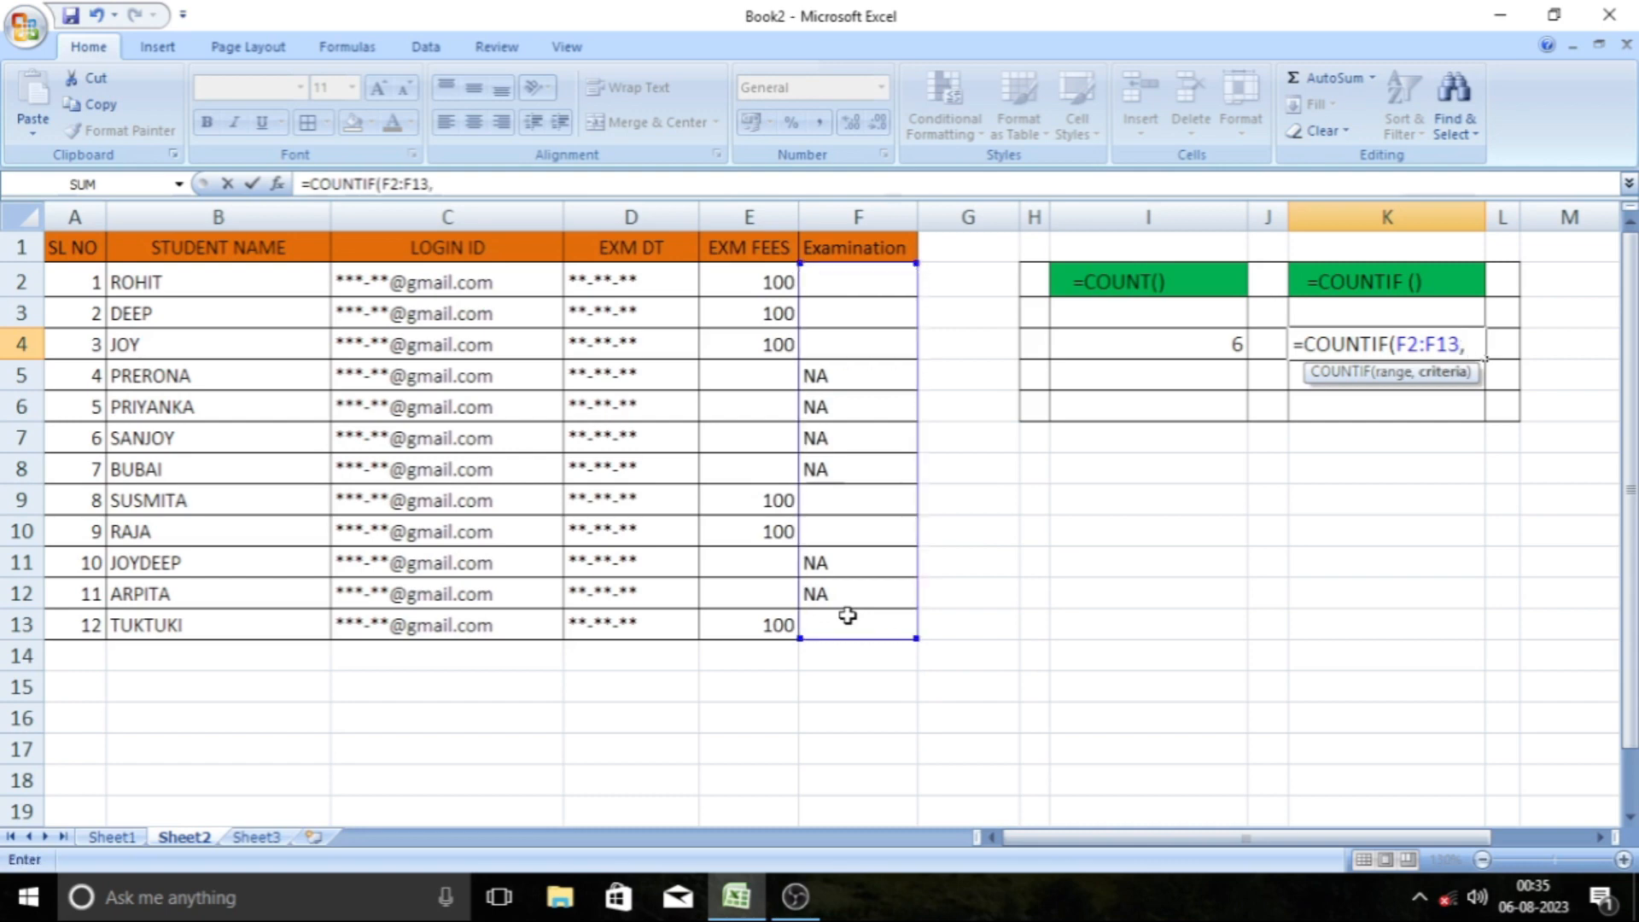
pyautogui.write('"NA')
pyautogui.write('")')
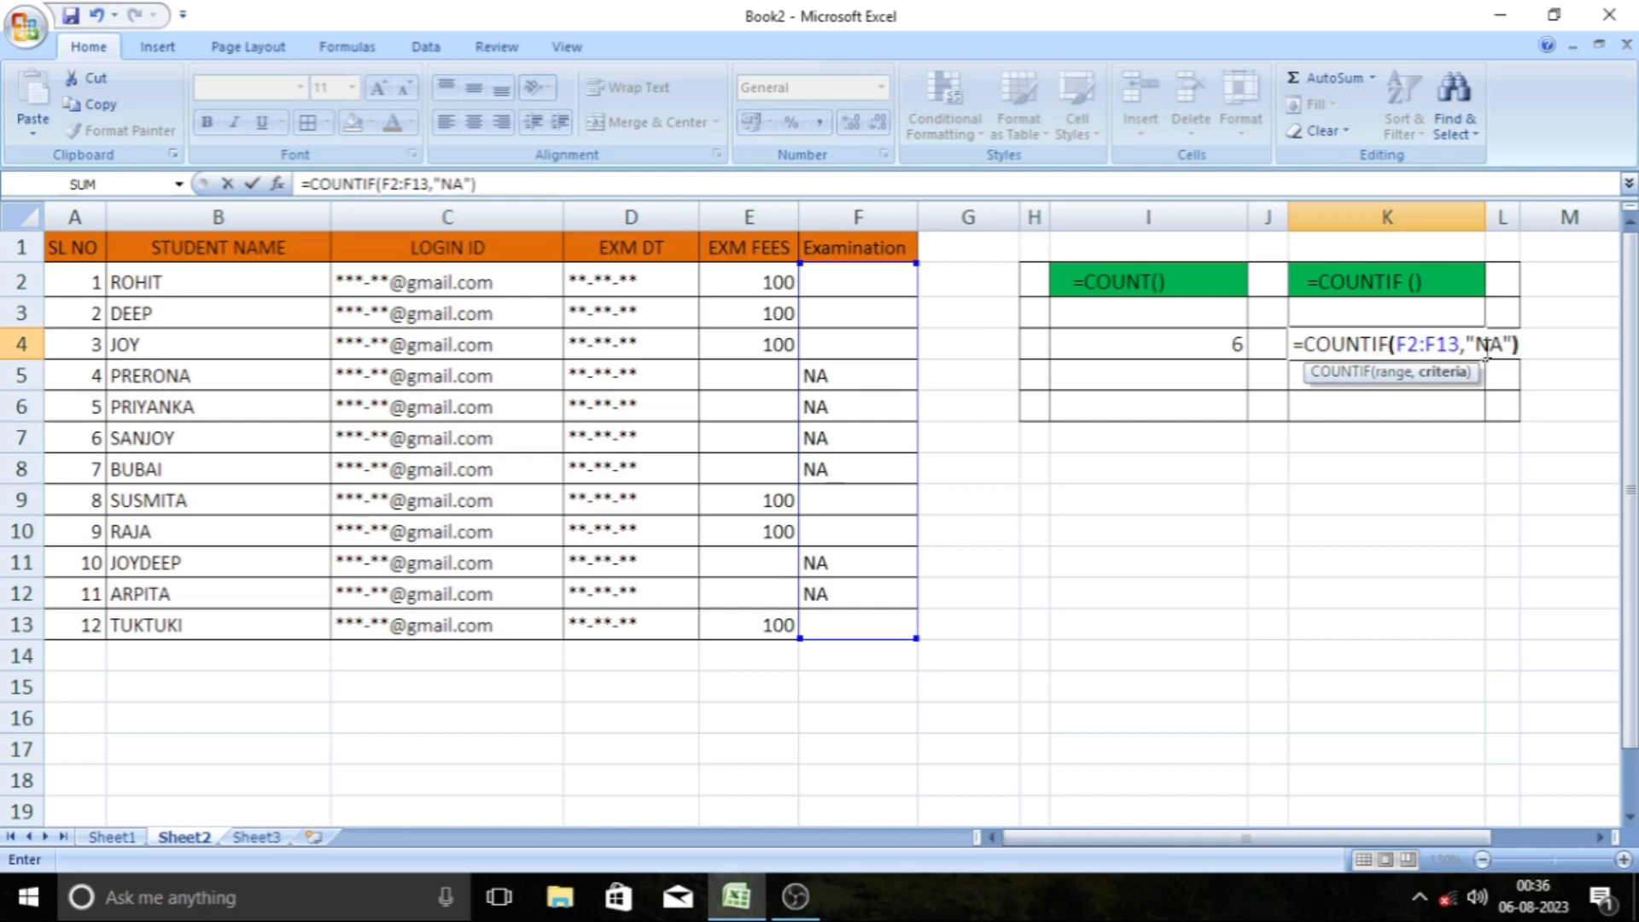
pyautogui.press('Return')
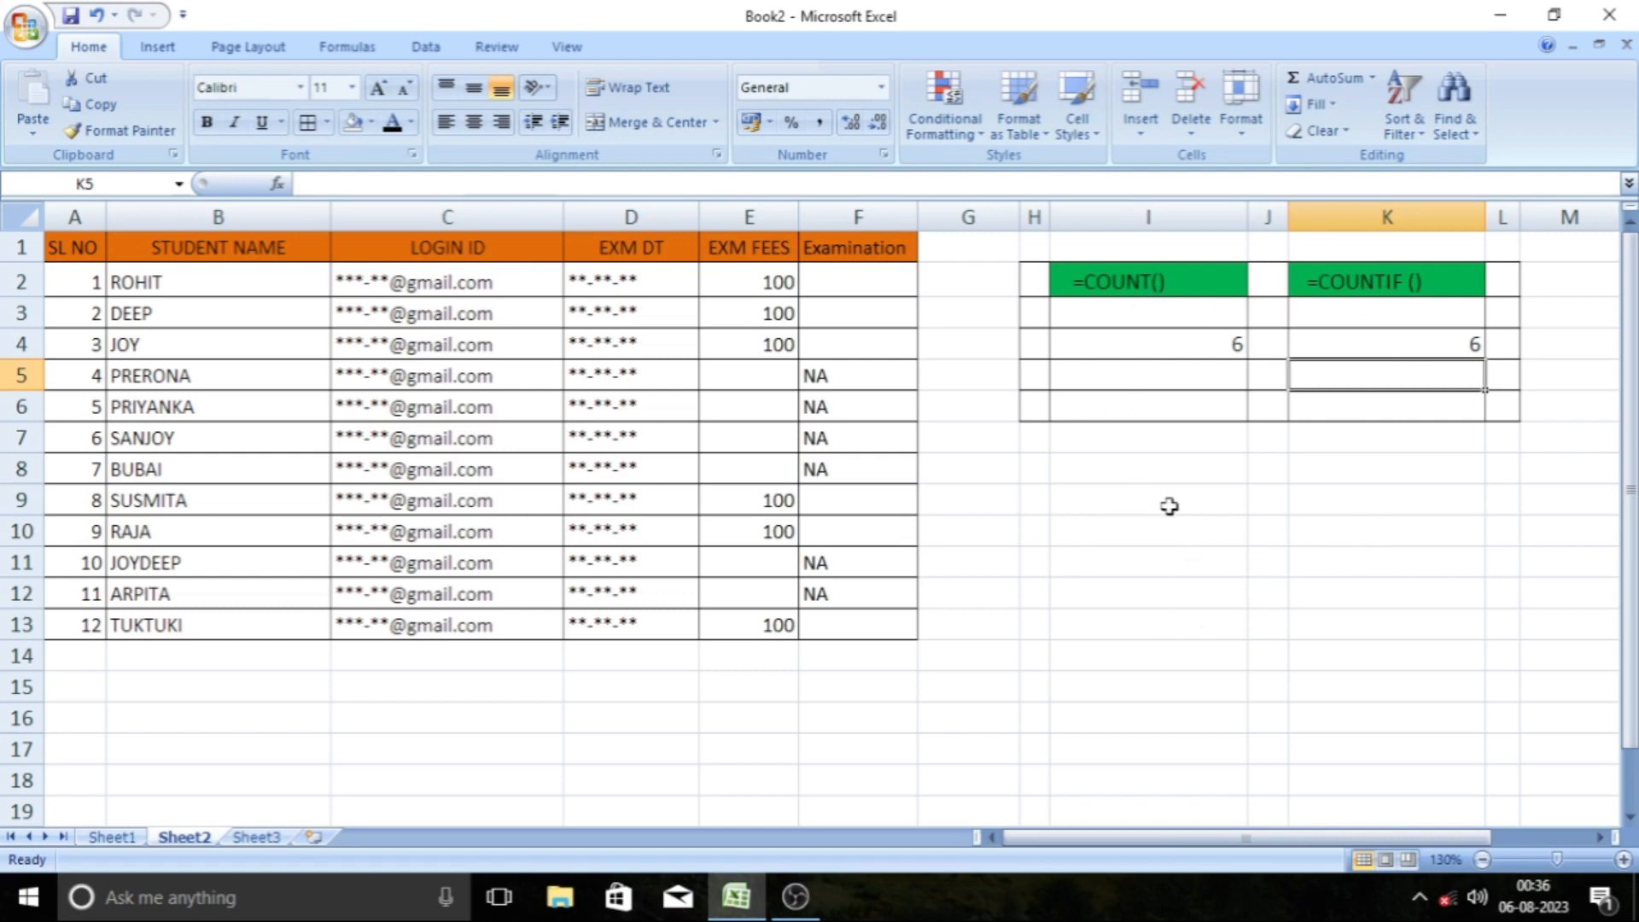
# On Sheet1, enter =COUNTIF(C2:C9,">40") in cell C13 to count the BENG marks above 40
pyautogui.click(132, 836)
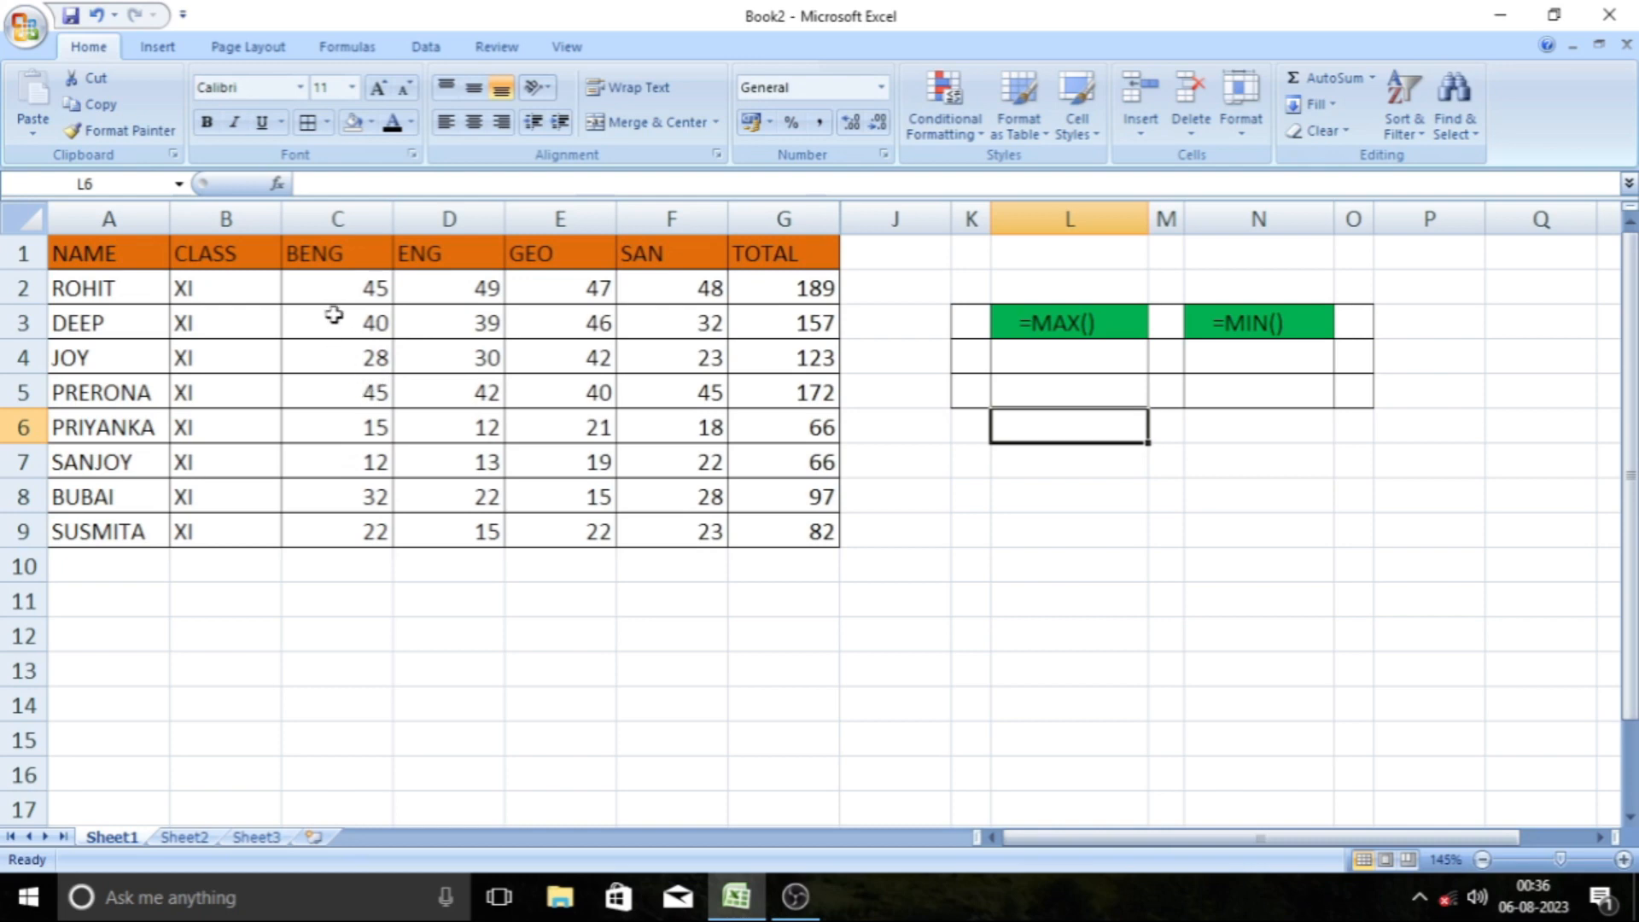
pyautogui.click(341, 657)
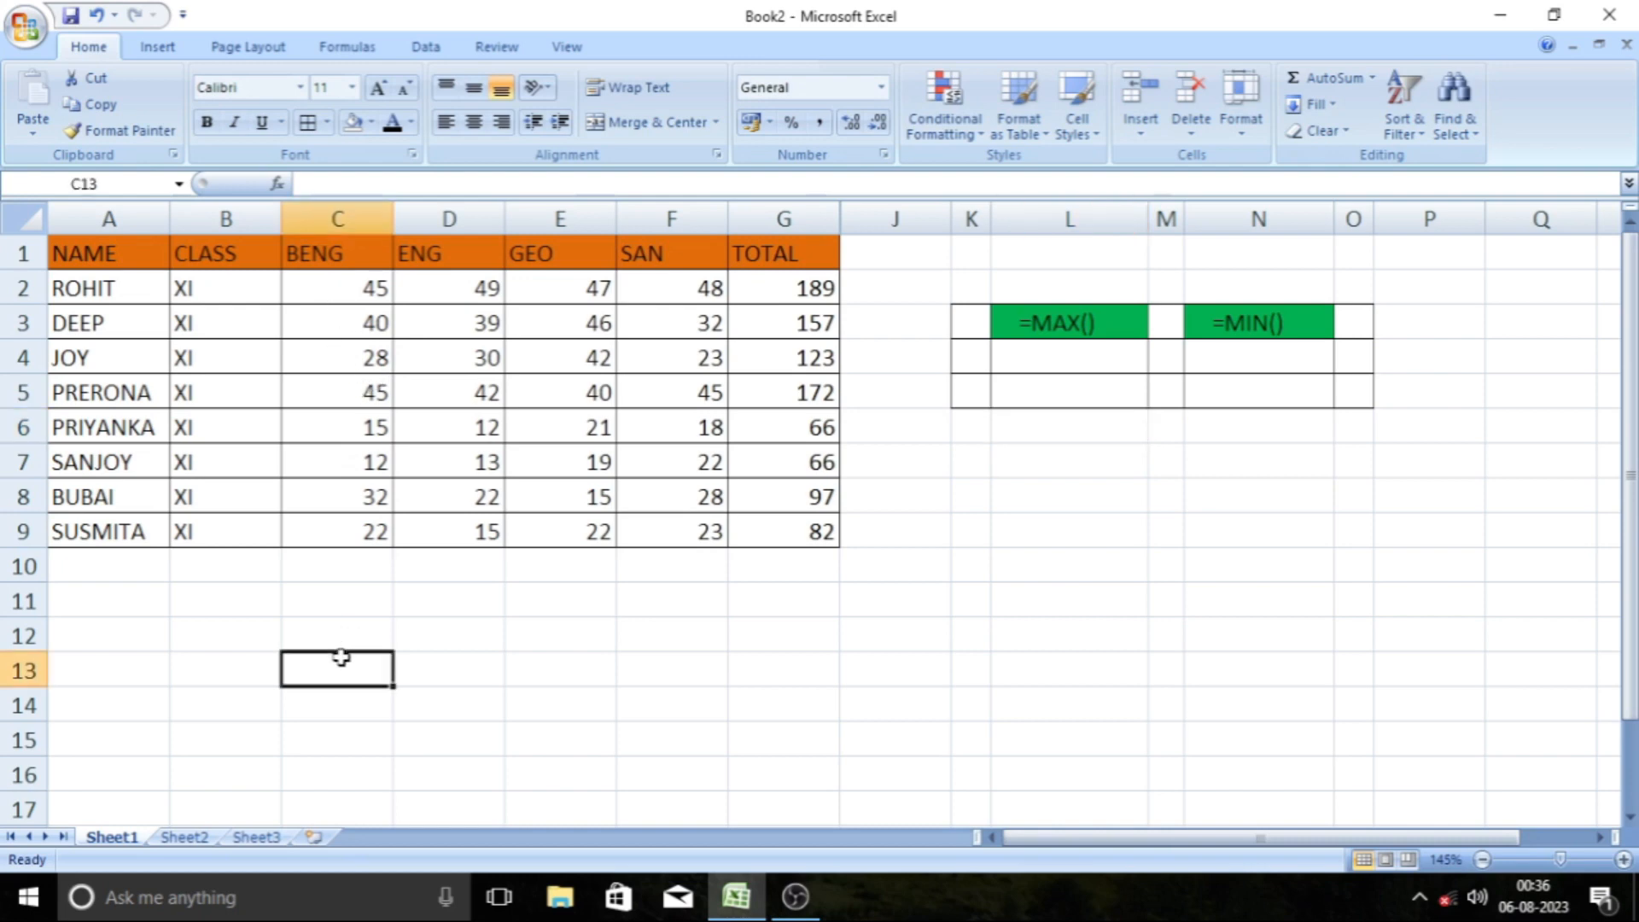
pyautogui.write('=')
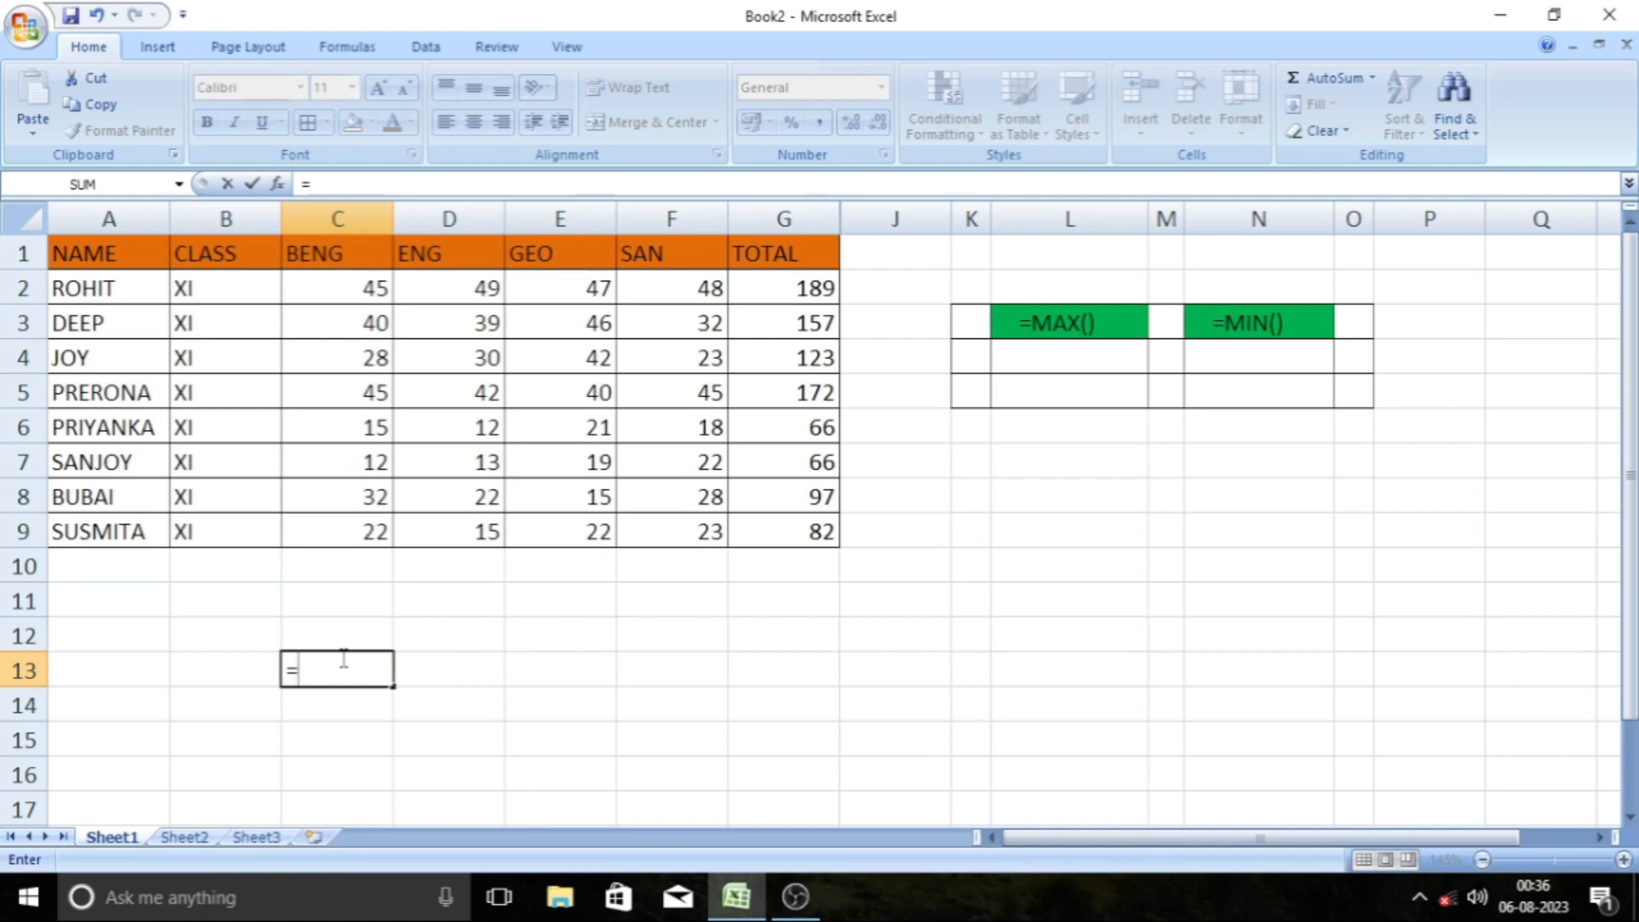
pyautogui.write('COUNTI')
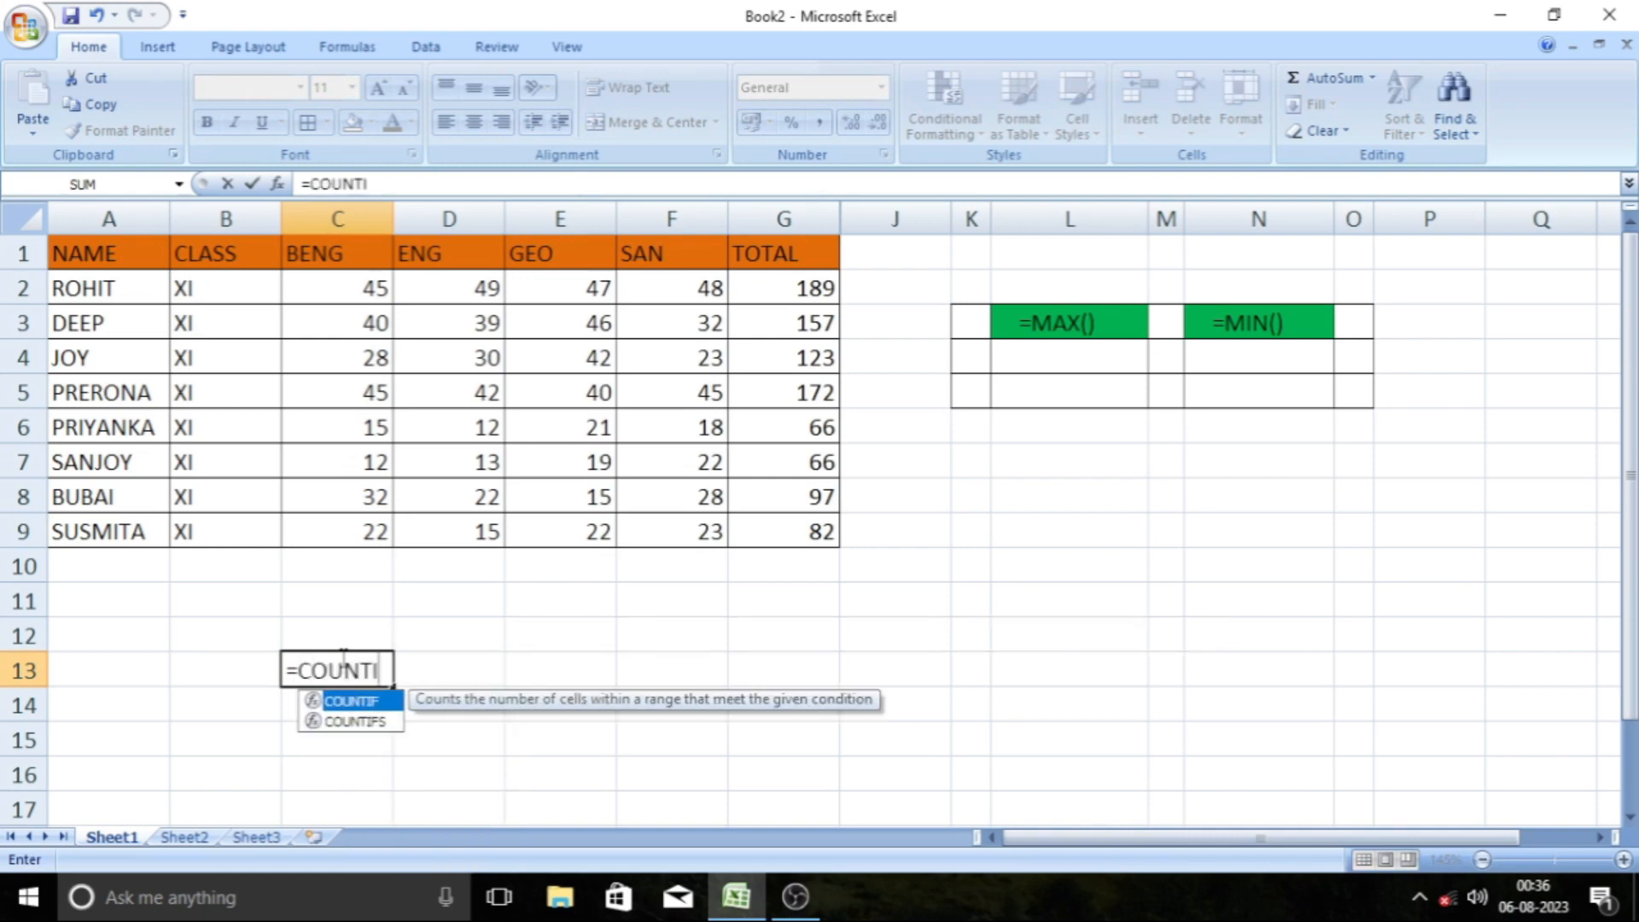
pyautogui.write('F(')
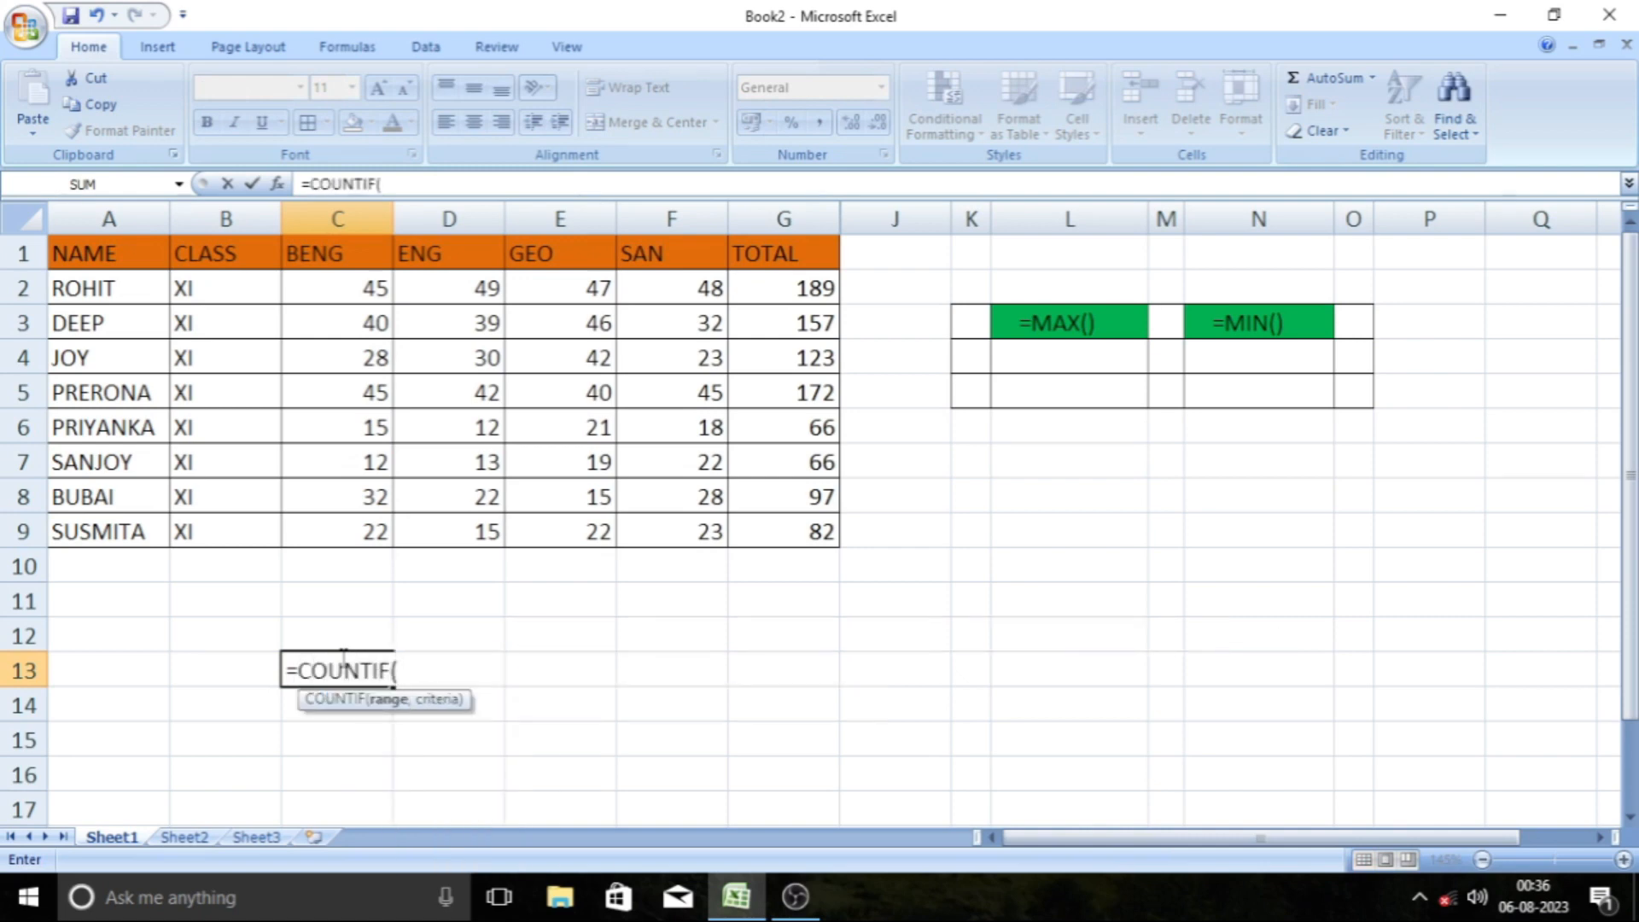
pyautogui.moveTo(336, 299); pyautogui.dragTo(376, 532)
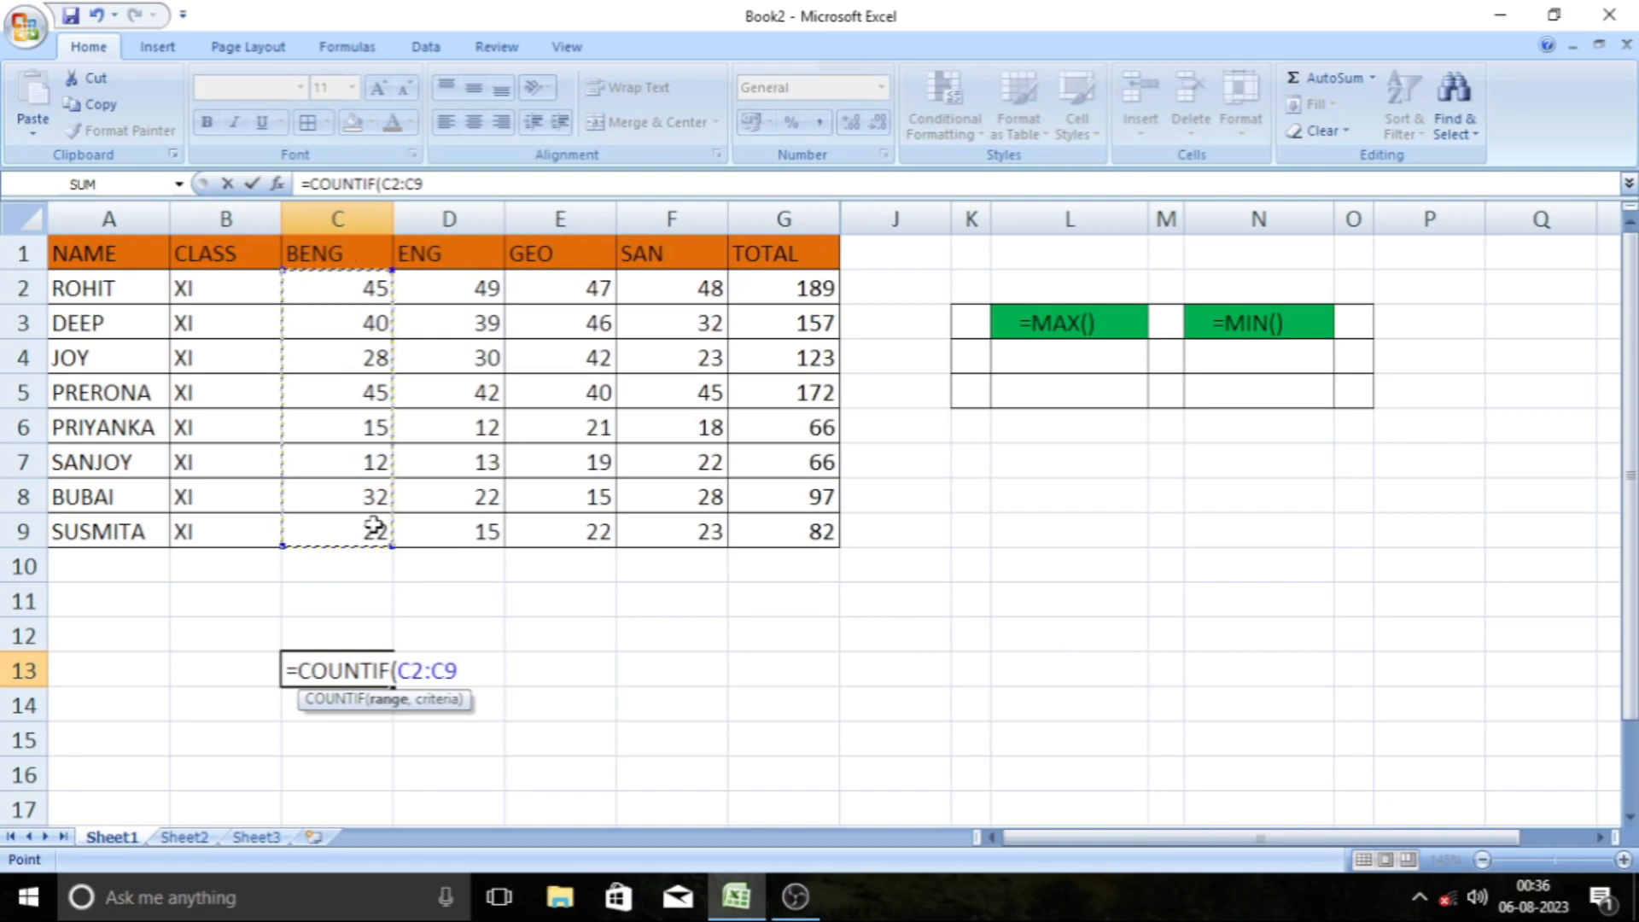
pyautogui.write(',"')
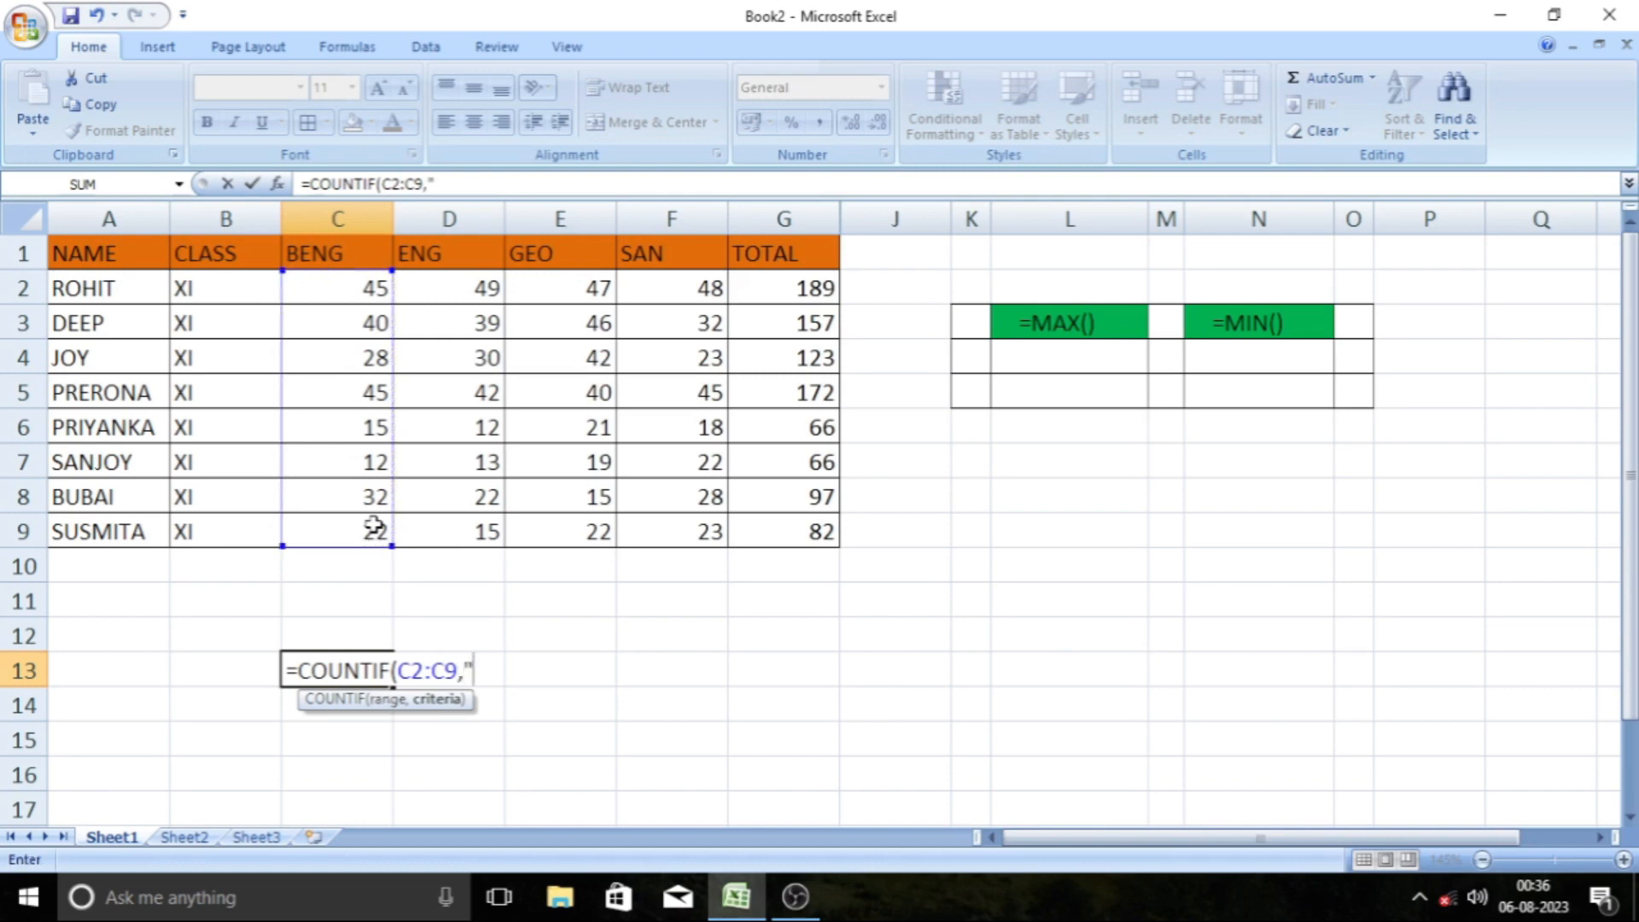
pyautogui.write('>40')
pyautogui.write('")')
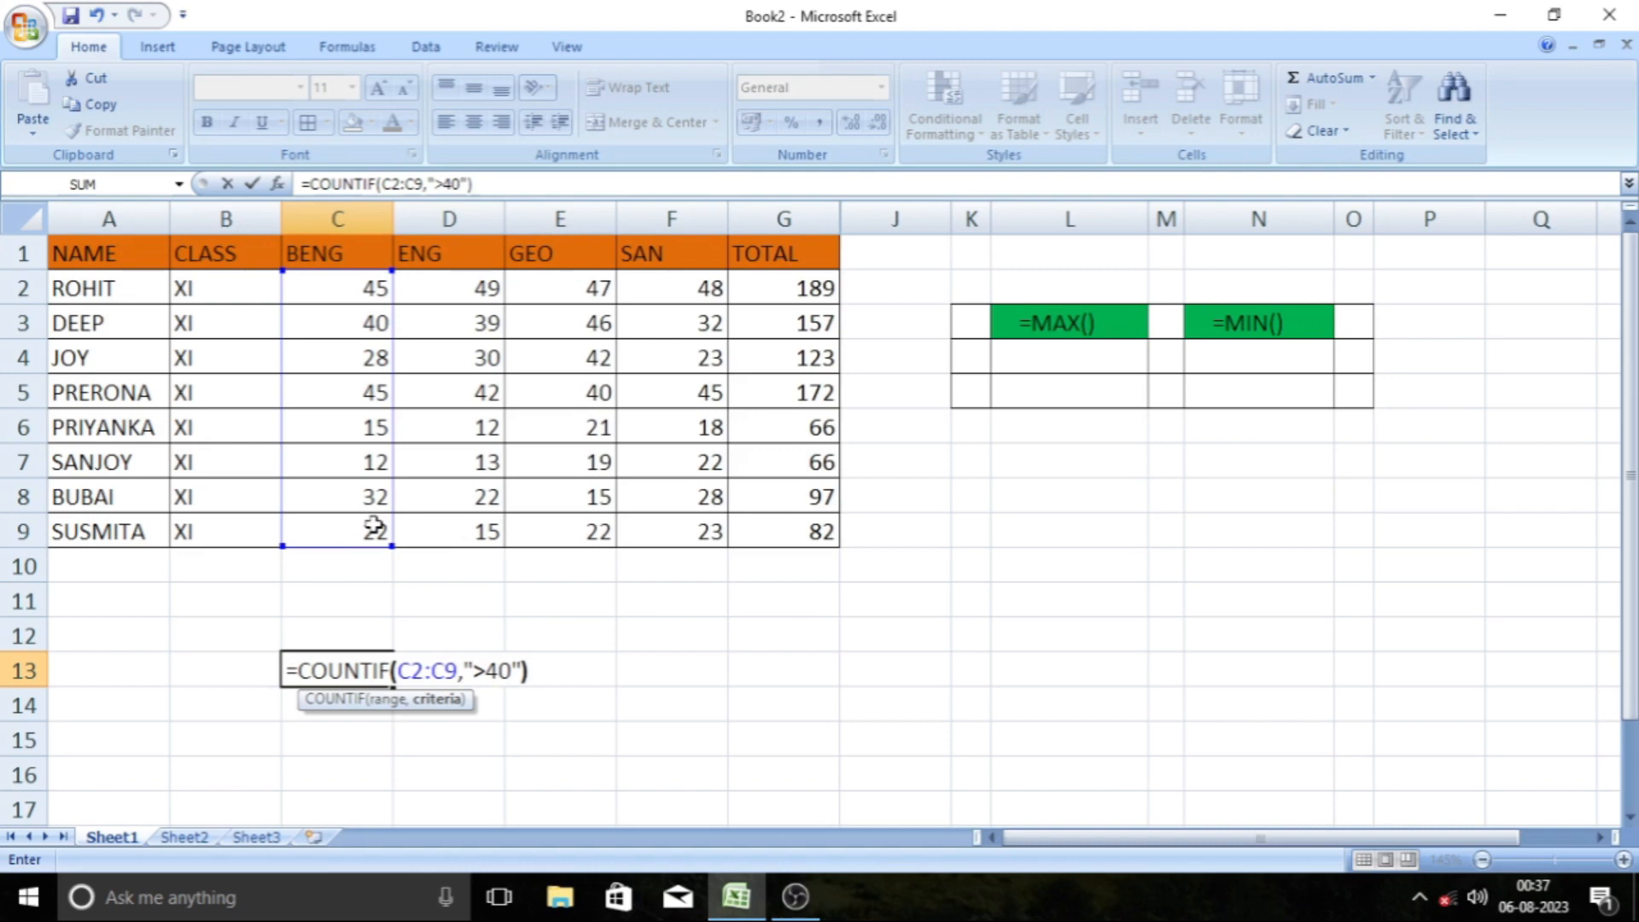
pyautogui.press('Return')
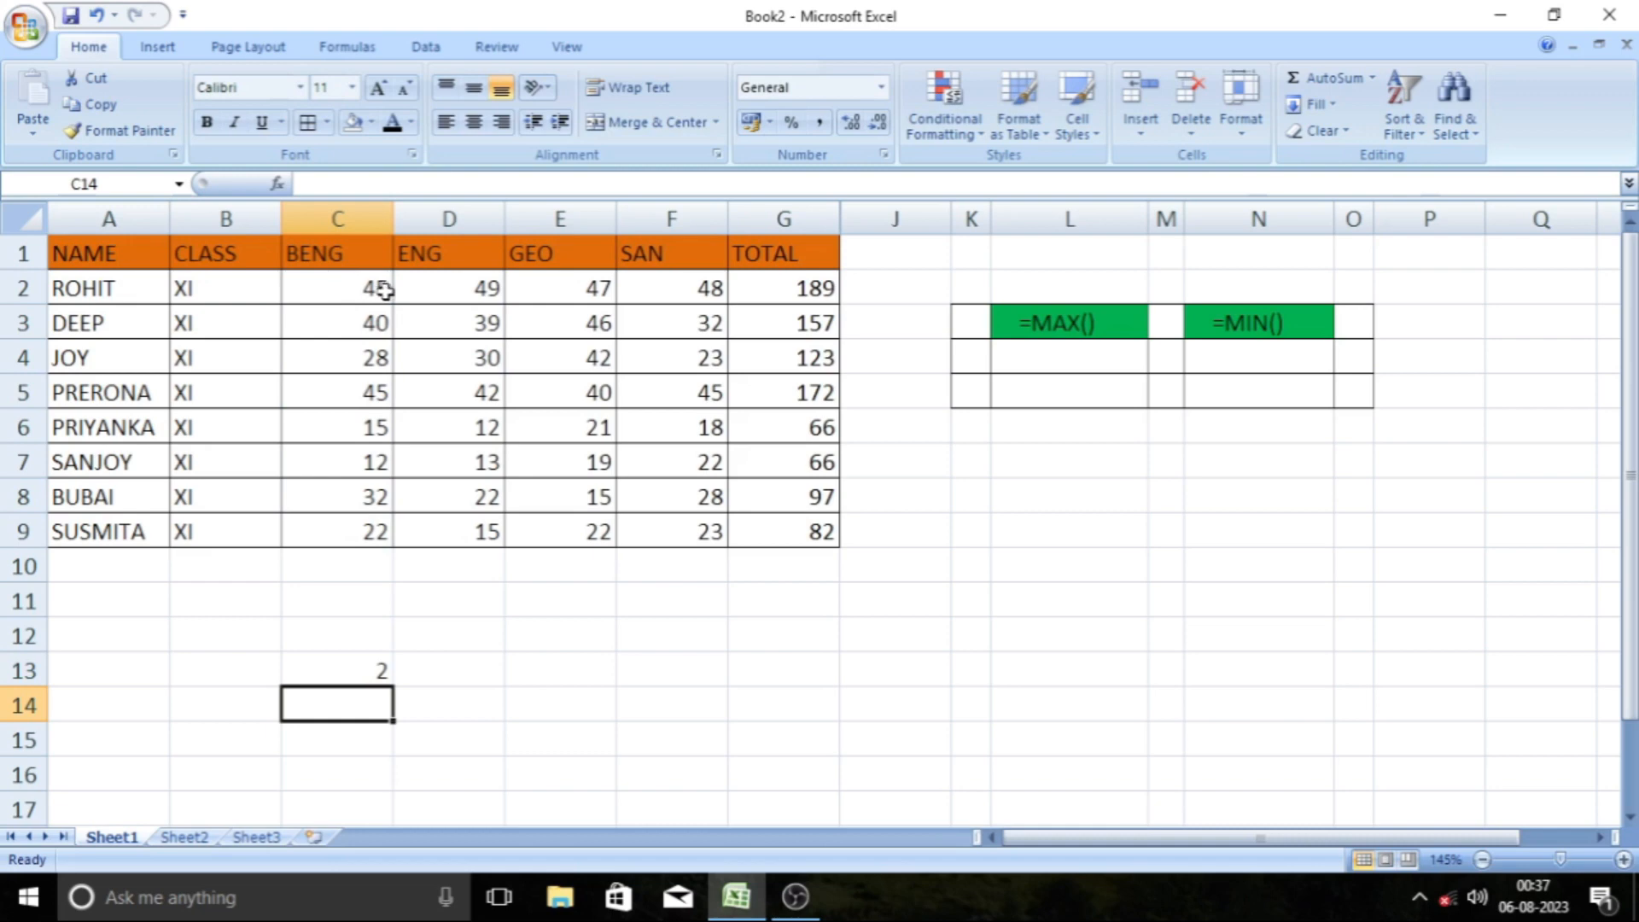
pyautogui.click(359, 674)
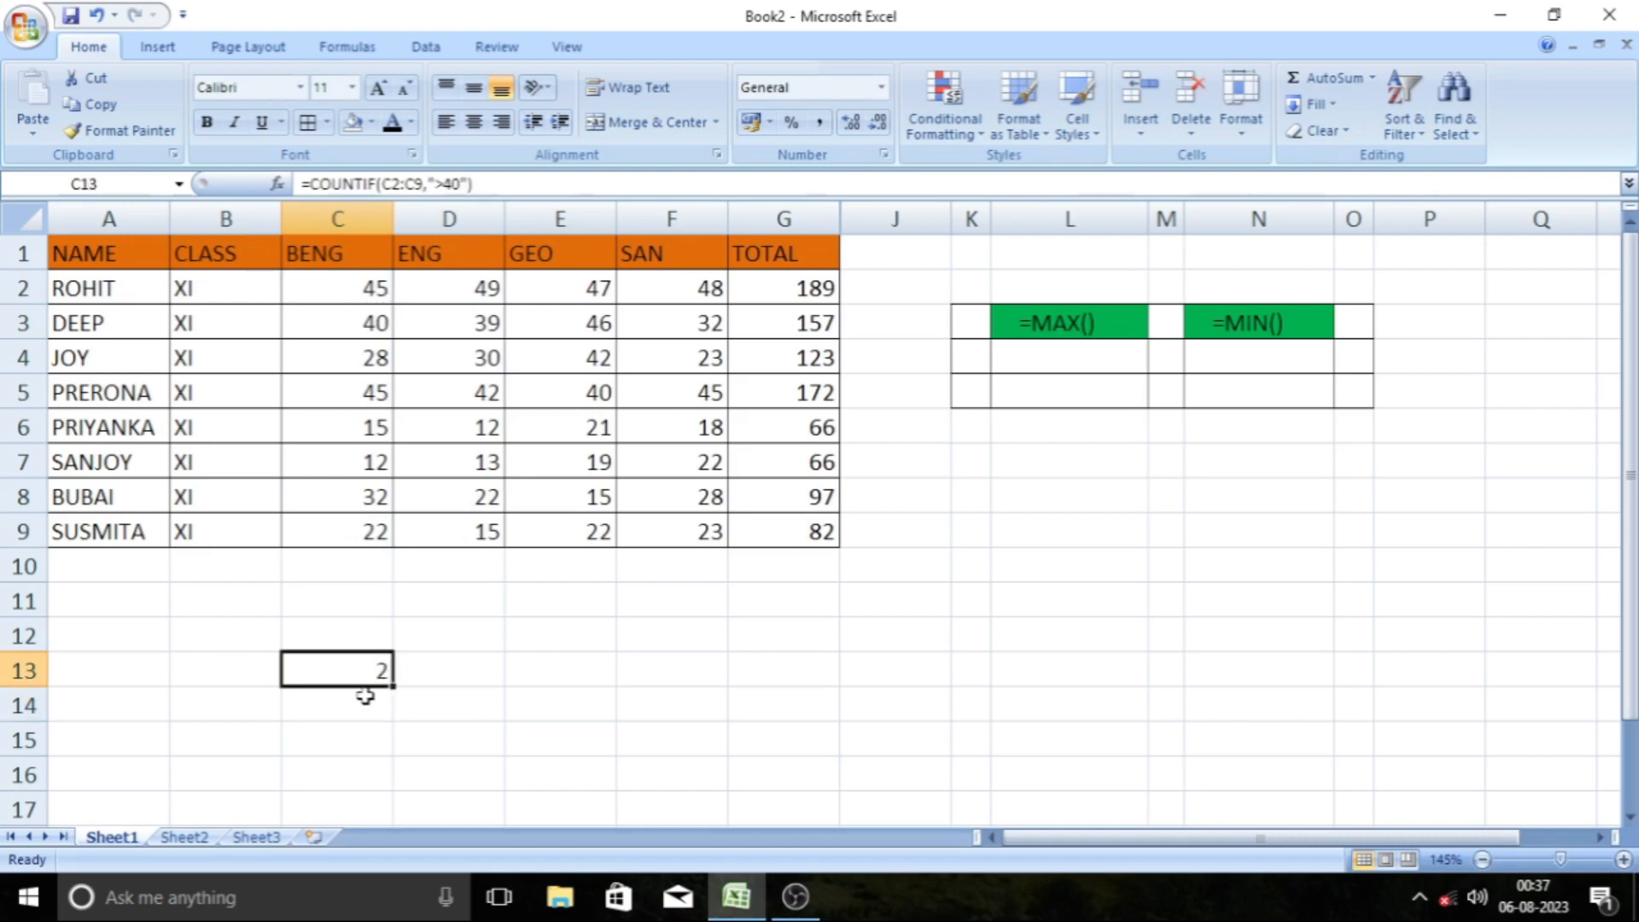
pyautogui.click(355, 696)
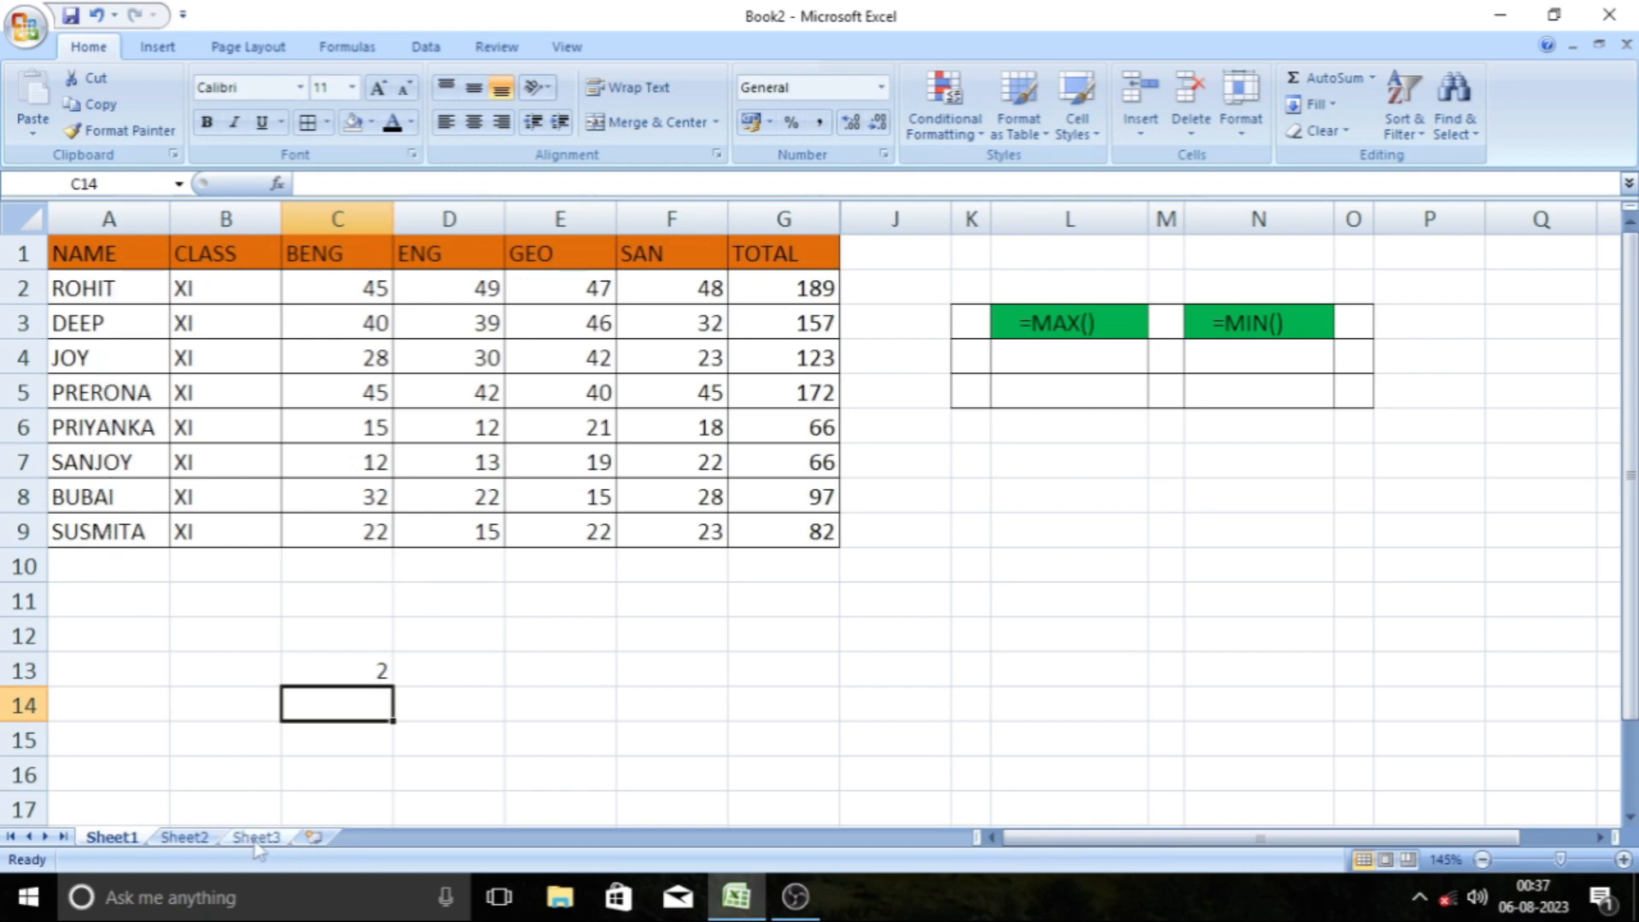
# On Sheet2, enter =COUNTIF(B2:B13,"P*") in cell K5 to count the student names starting with P
pyautogui.click(184, 837)
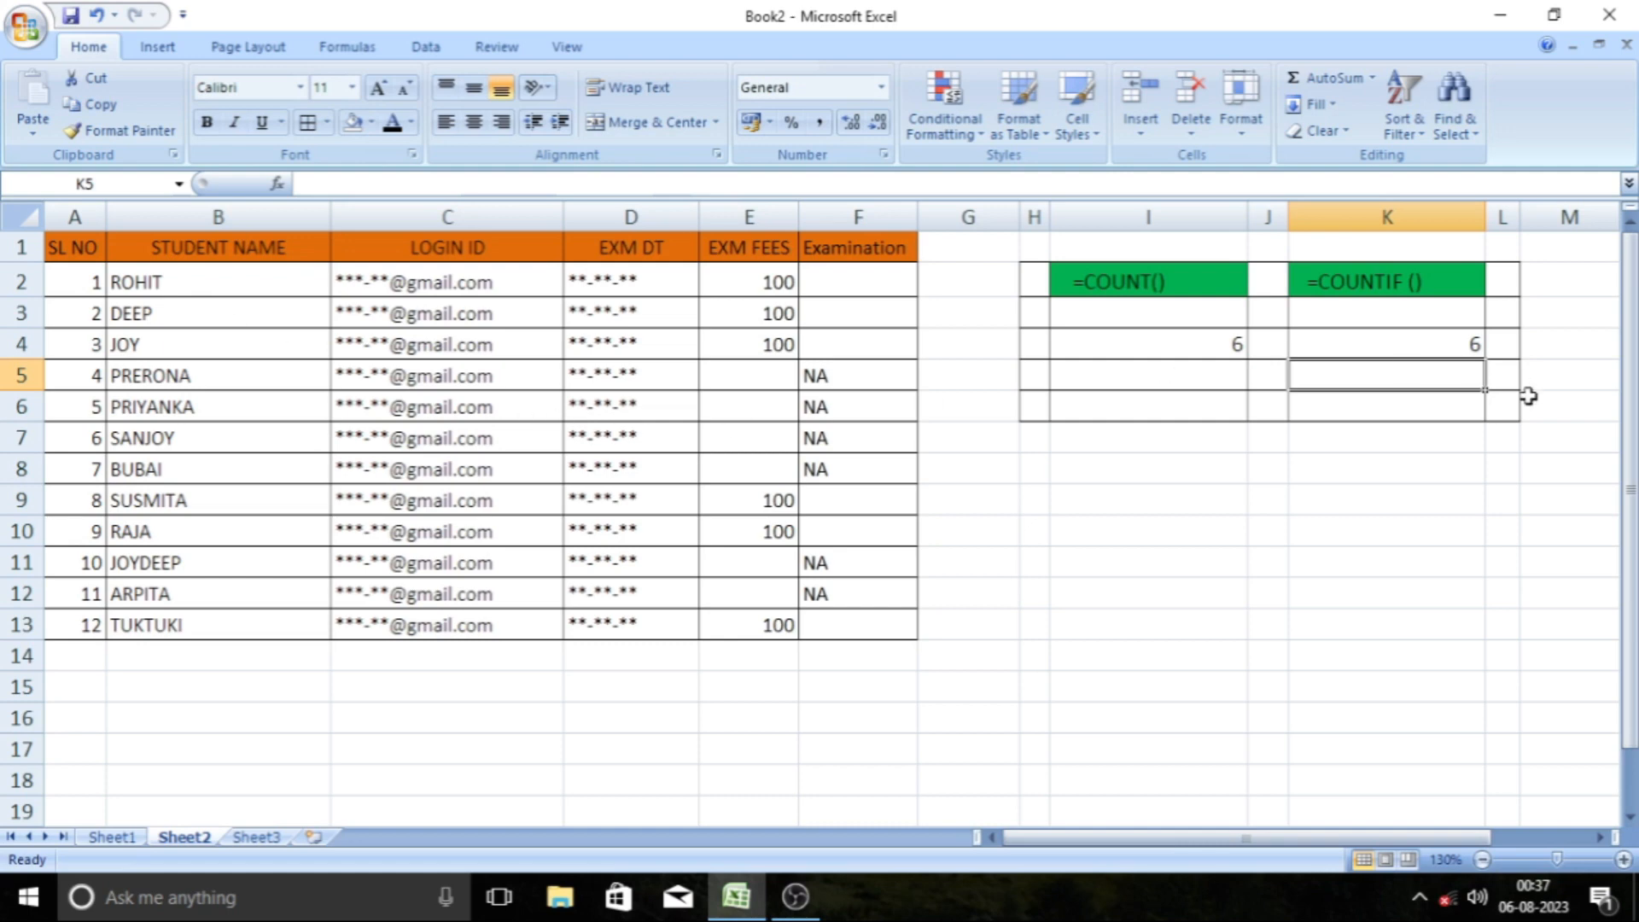
pyautogui.write('=C')
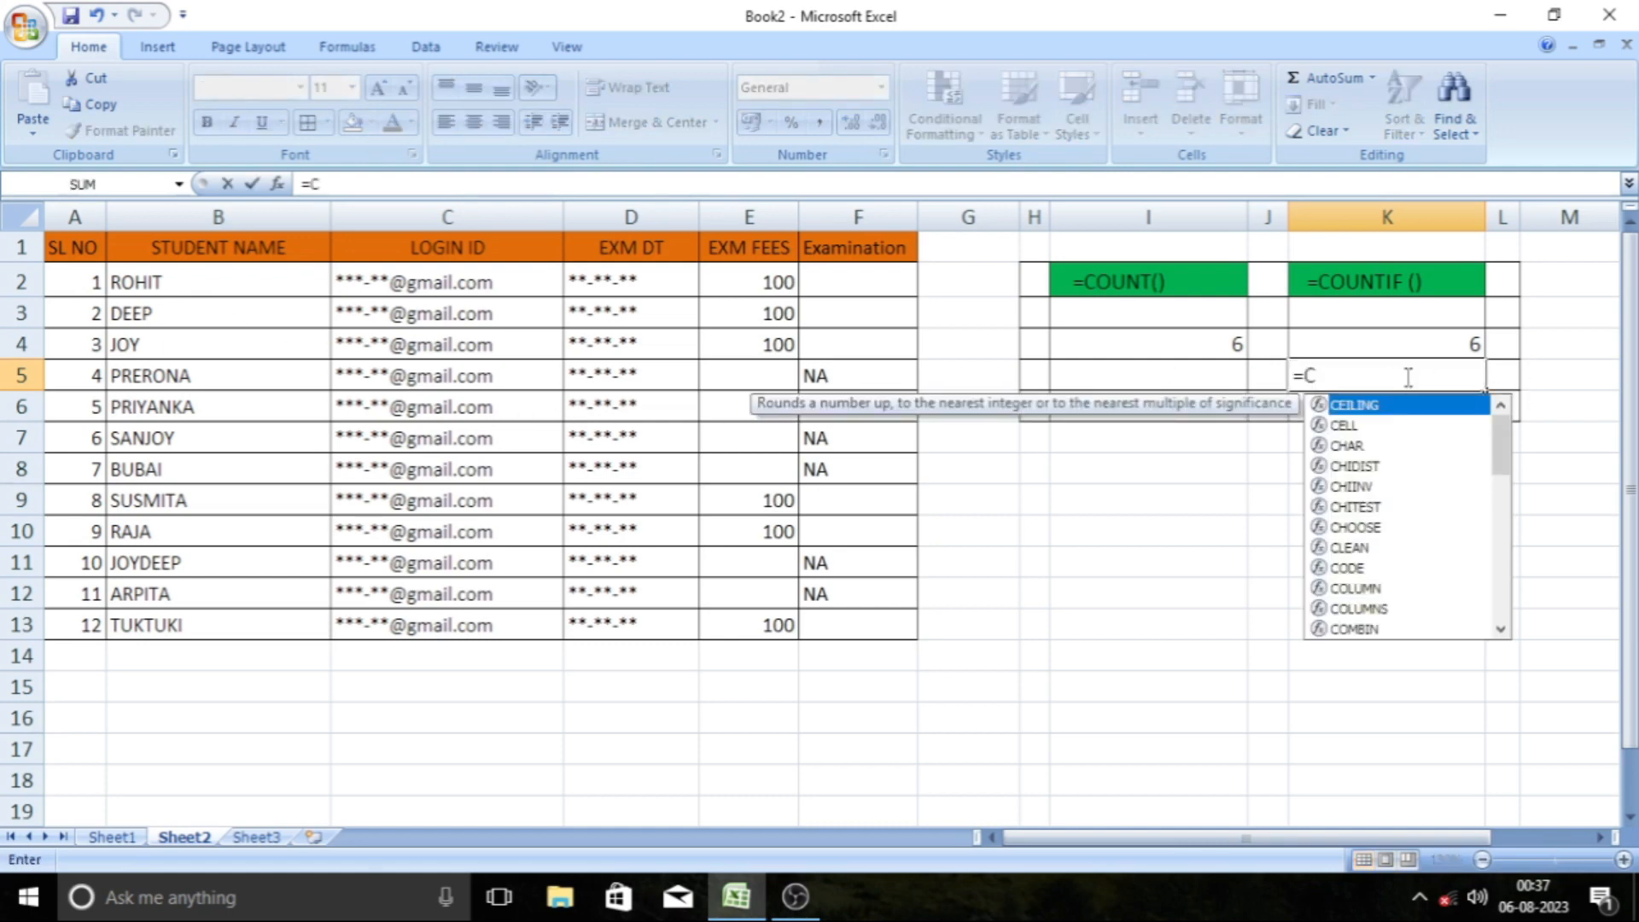
pyautogui.write('OUNTIF')
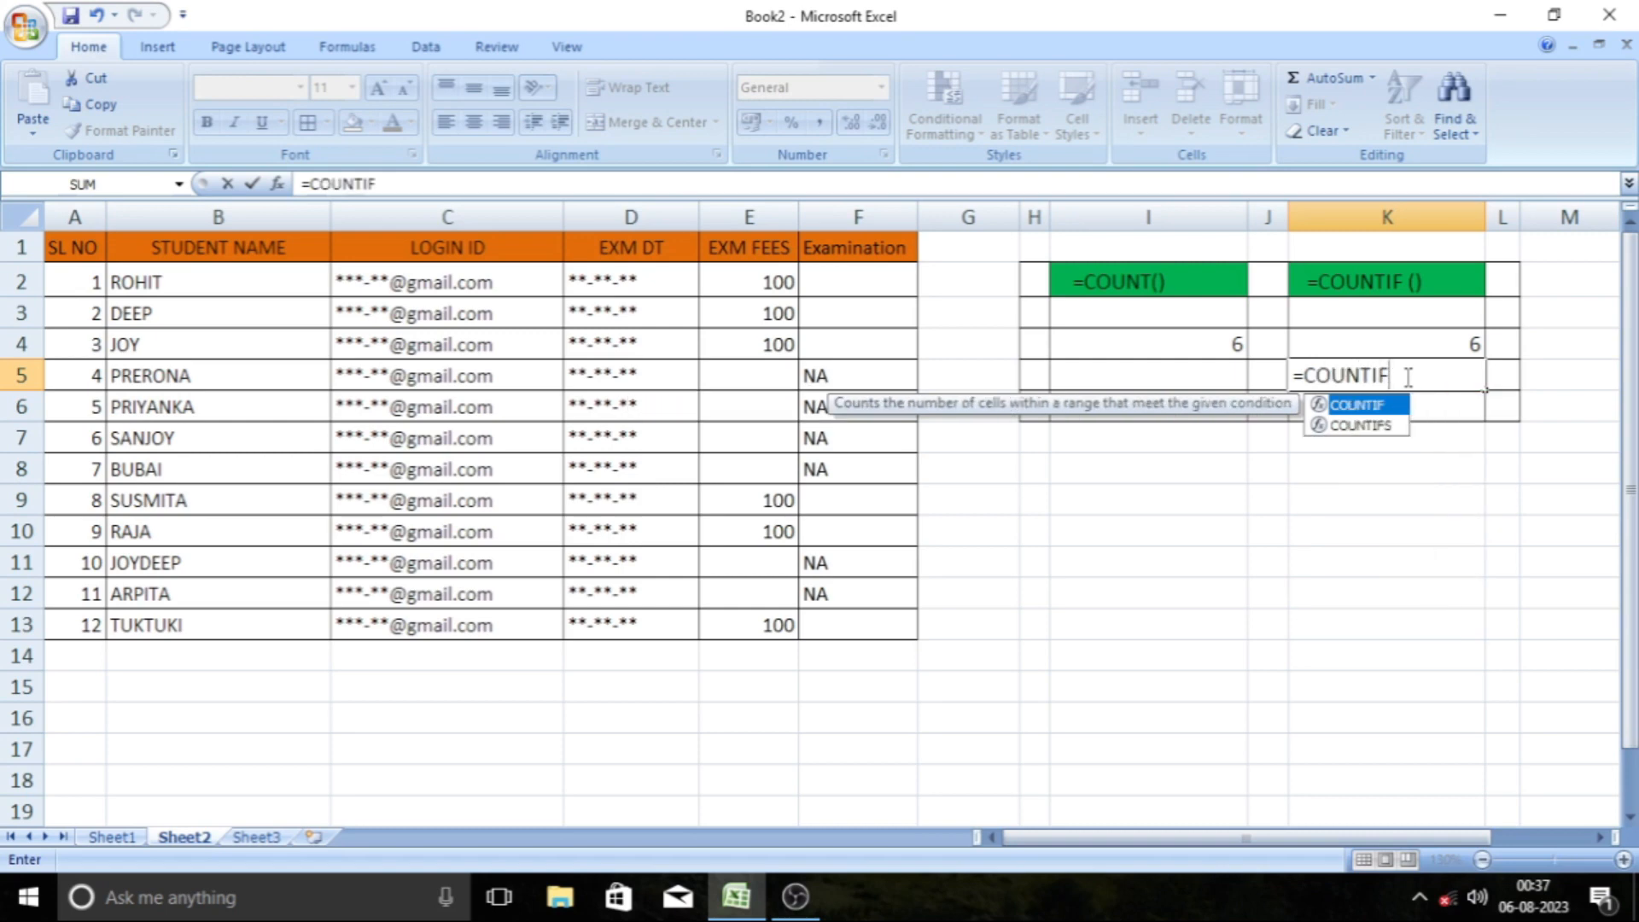
pyautogui.write('(')
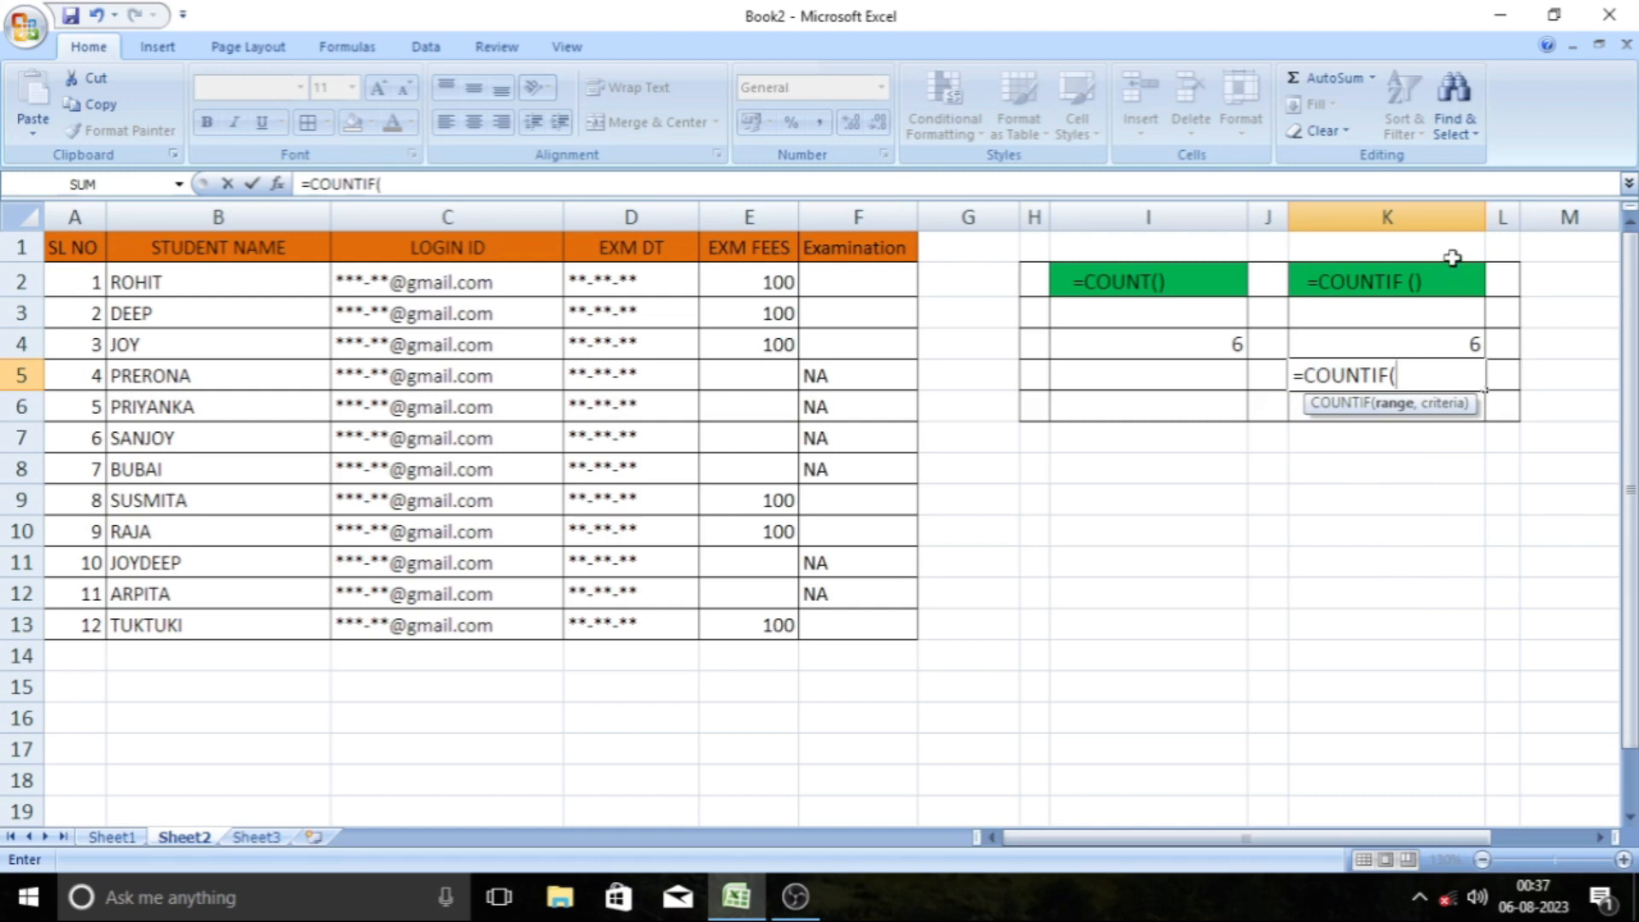
pyautogui.moveTo(223, 280); pyautogui.dragTo(208, 618)
pyautogui.click(208, 622)
pyautogui.moveTo(216, 278); pyautogui.dragTo(283, 625)
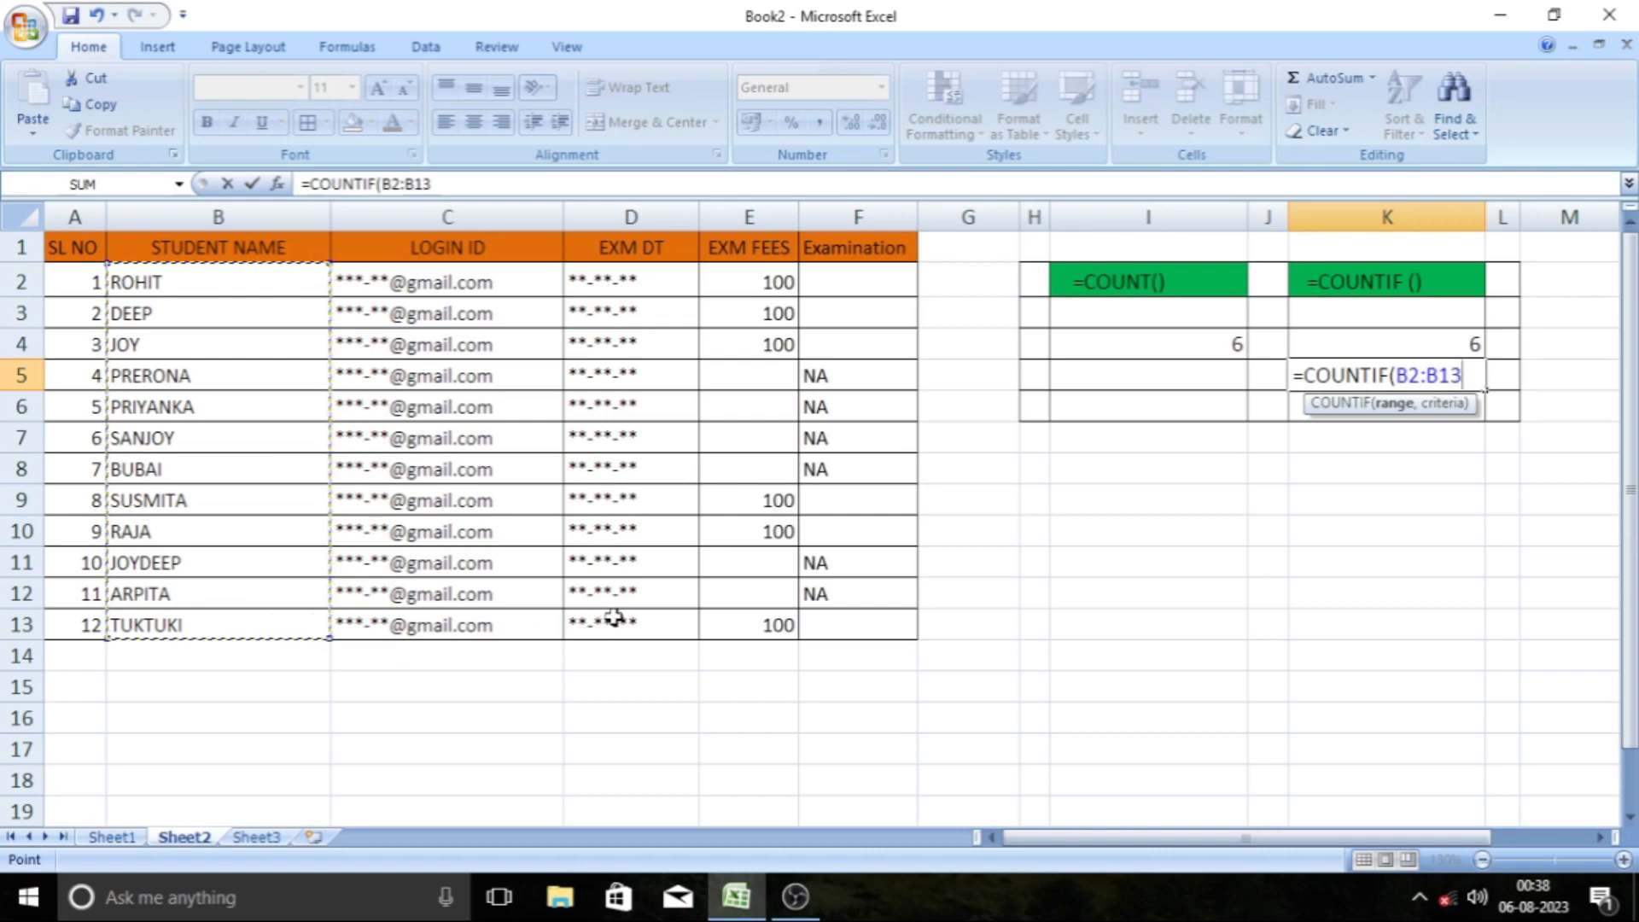
pyautogui.write(',')
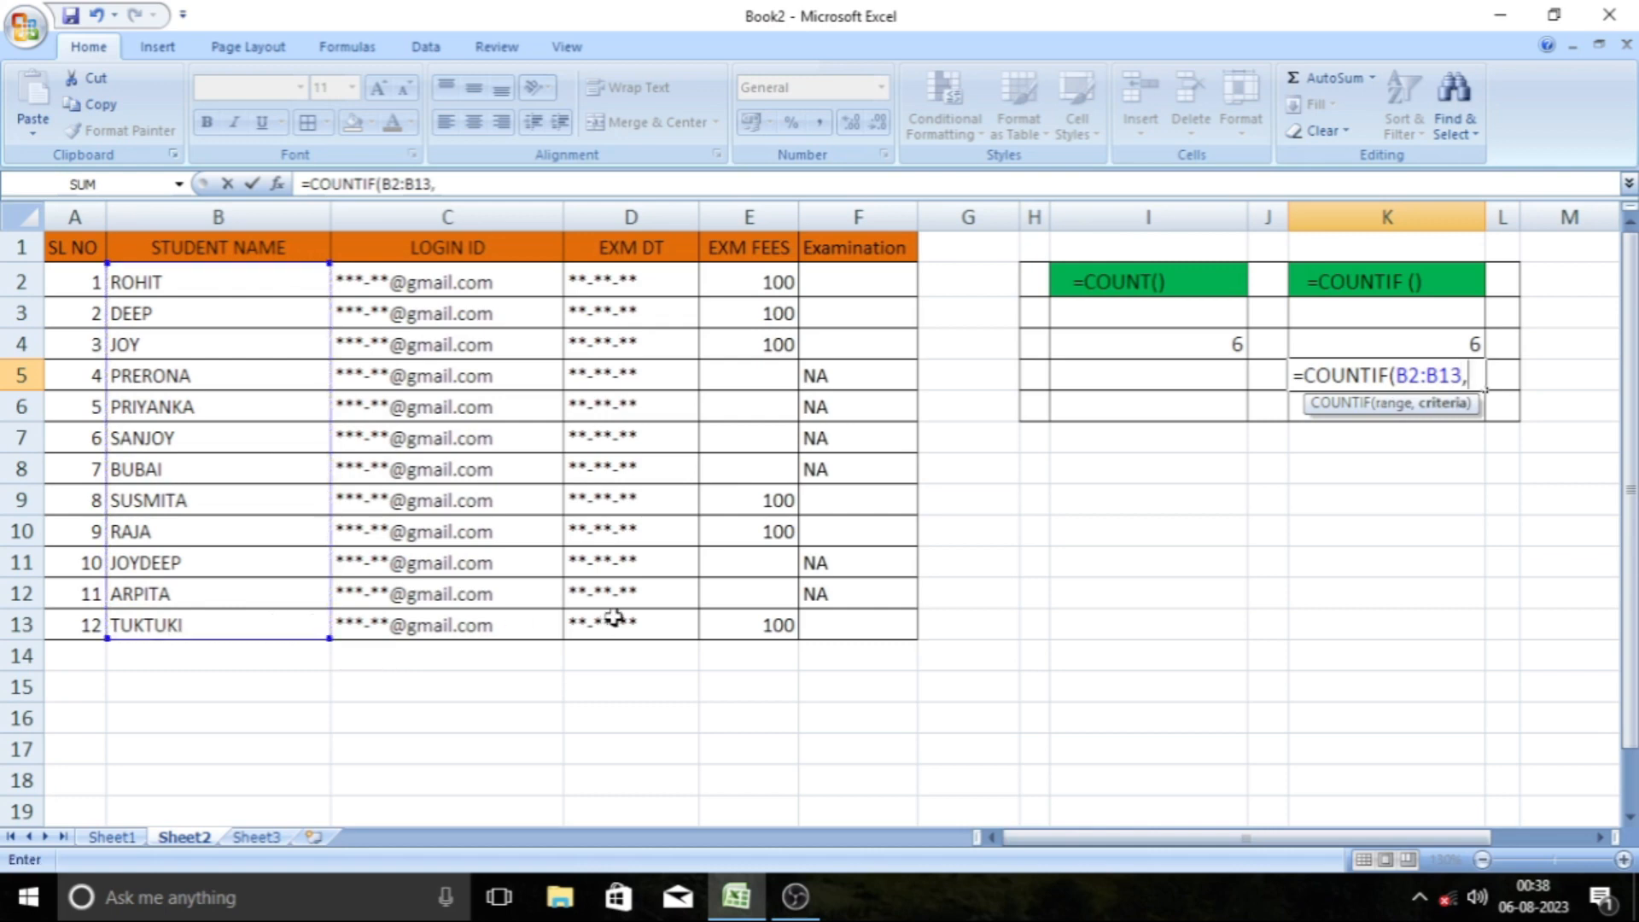
pyautogui.write('"P*')
pyautogui.write('")')
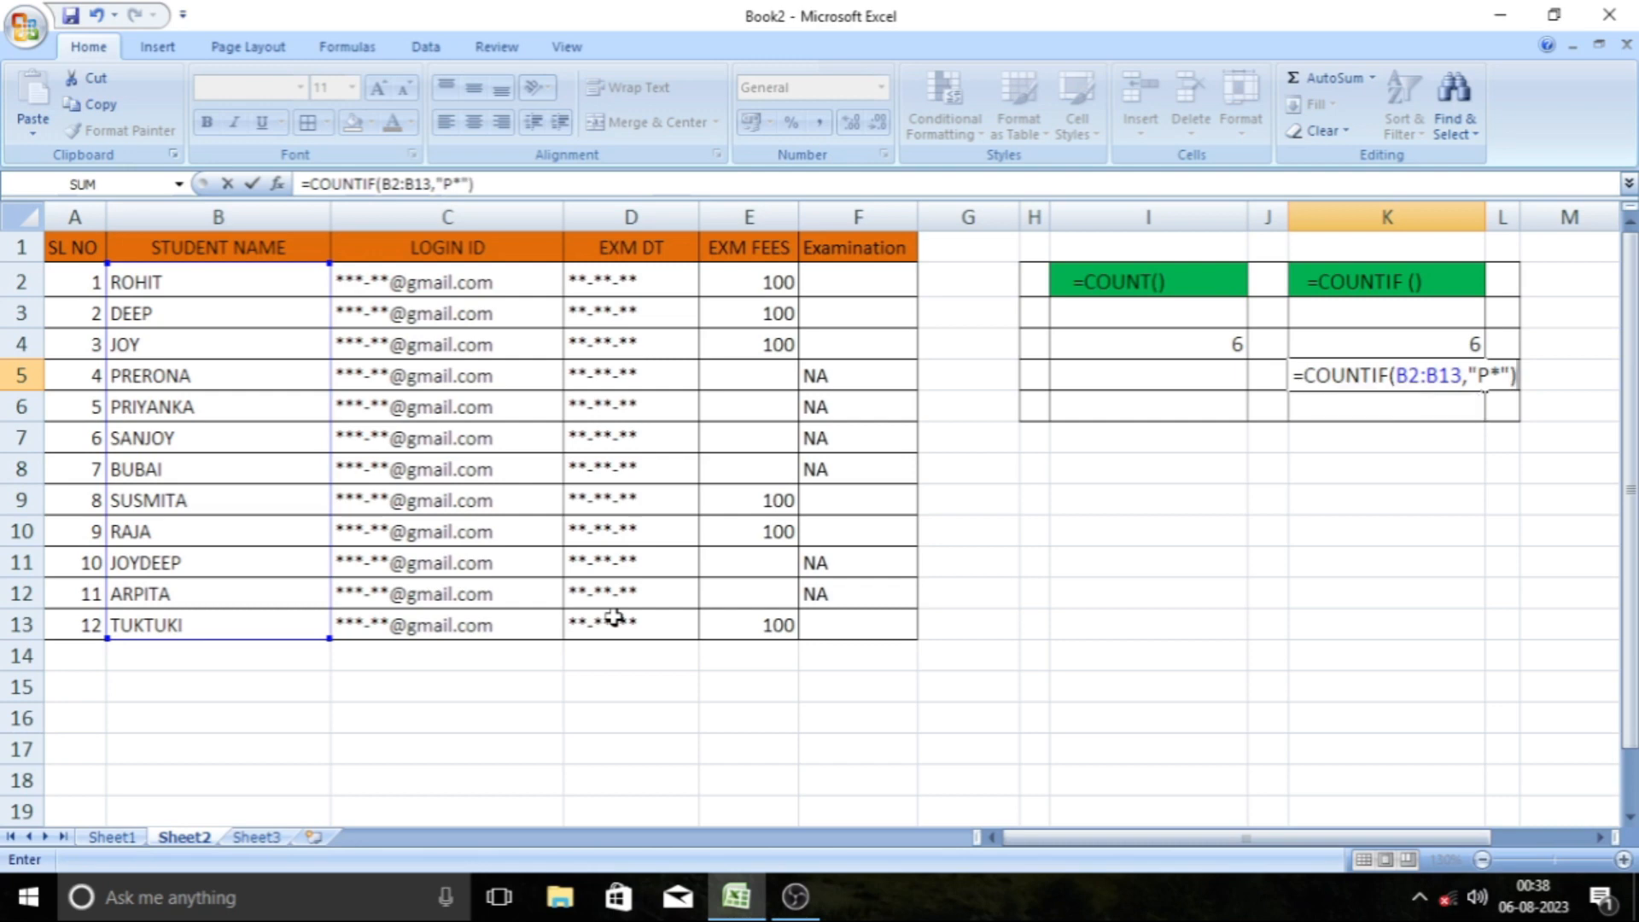
pyautogui.press('Return')
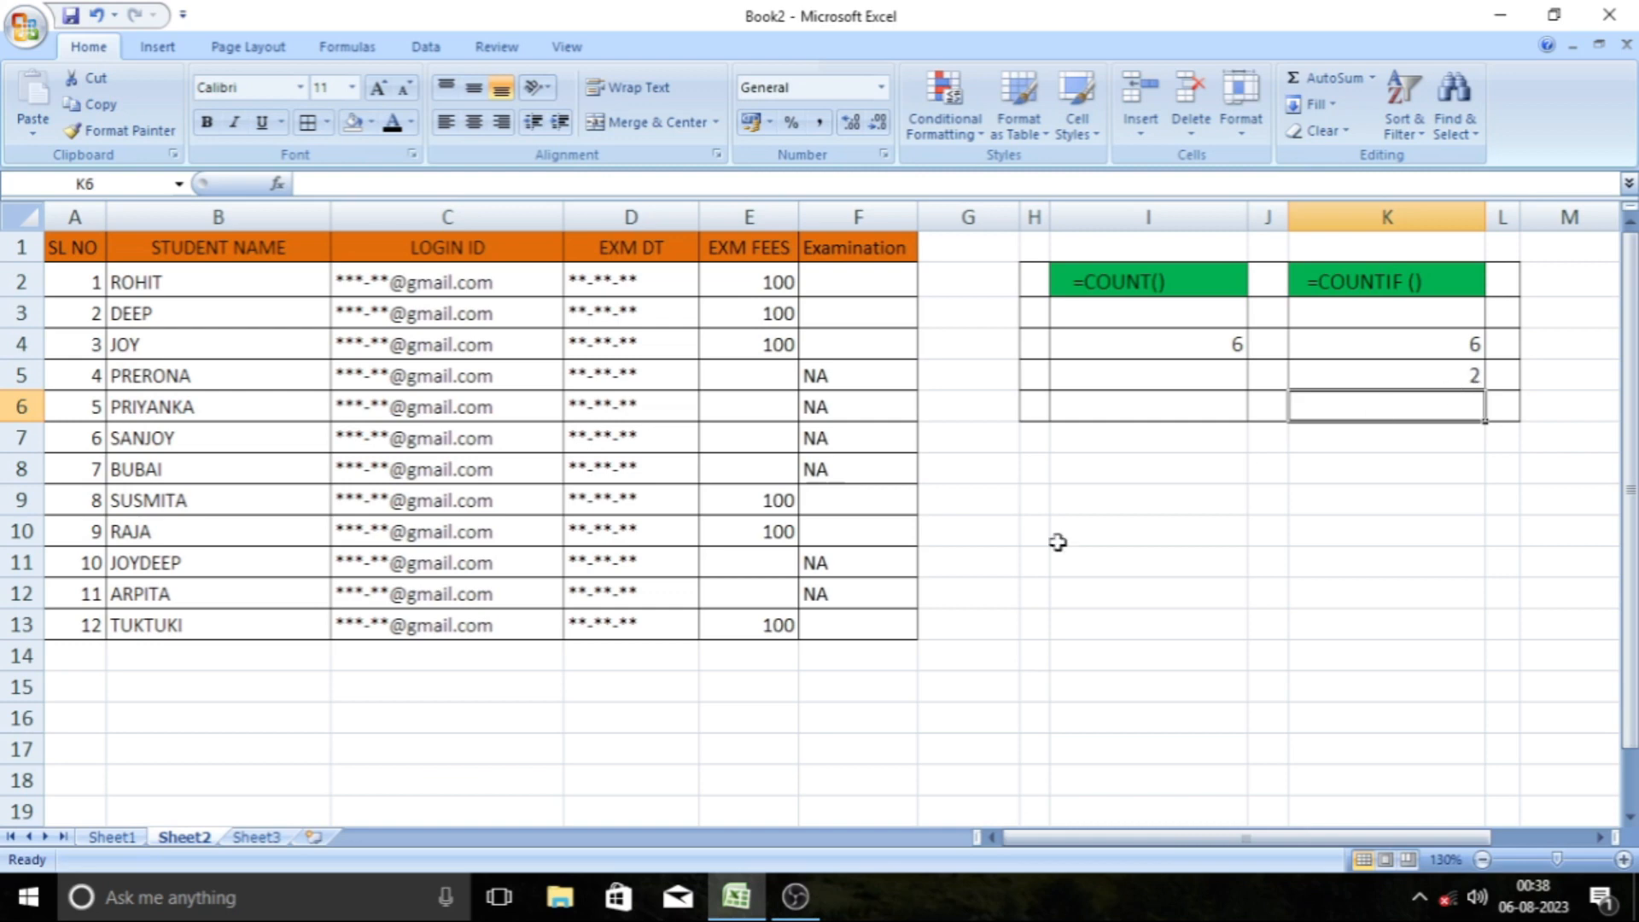
# On Sheet1, enter =COUNTIF(G2:G9,66) in cell G13 to count the TOTAL values equal to 66
pyautogui.click(120, 838)
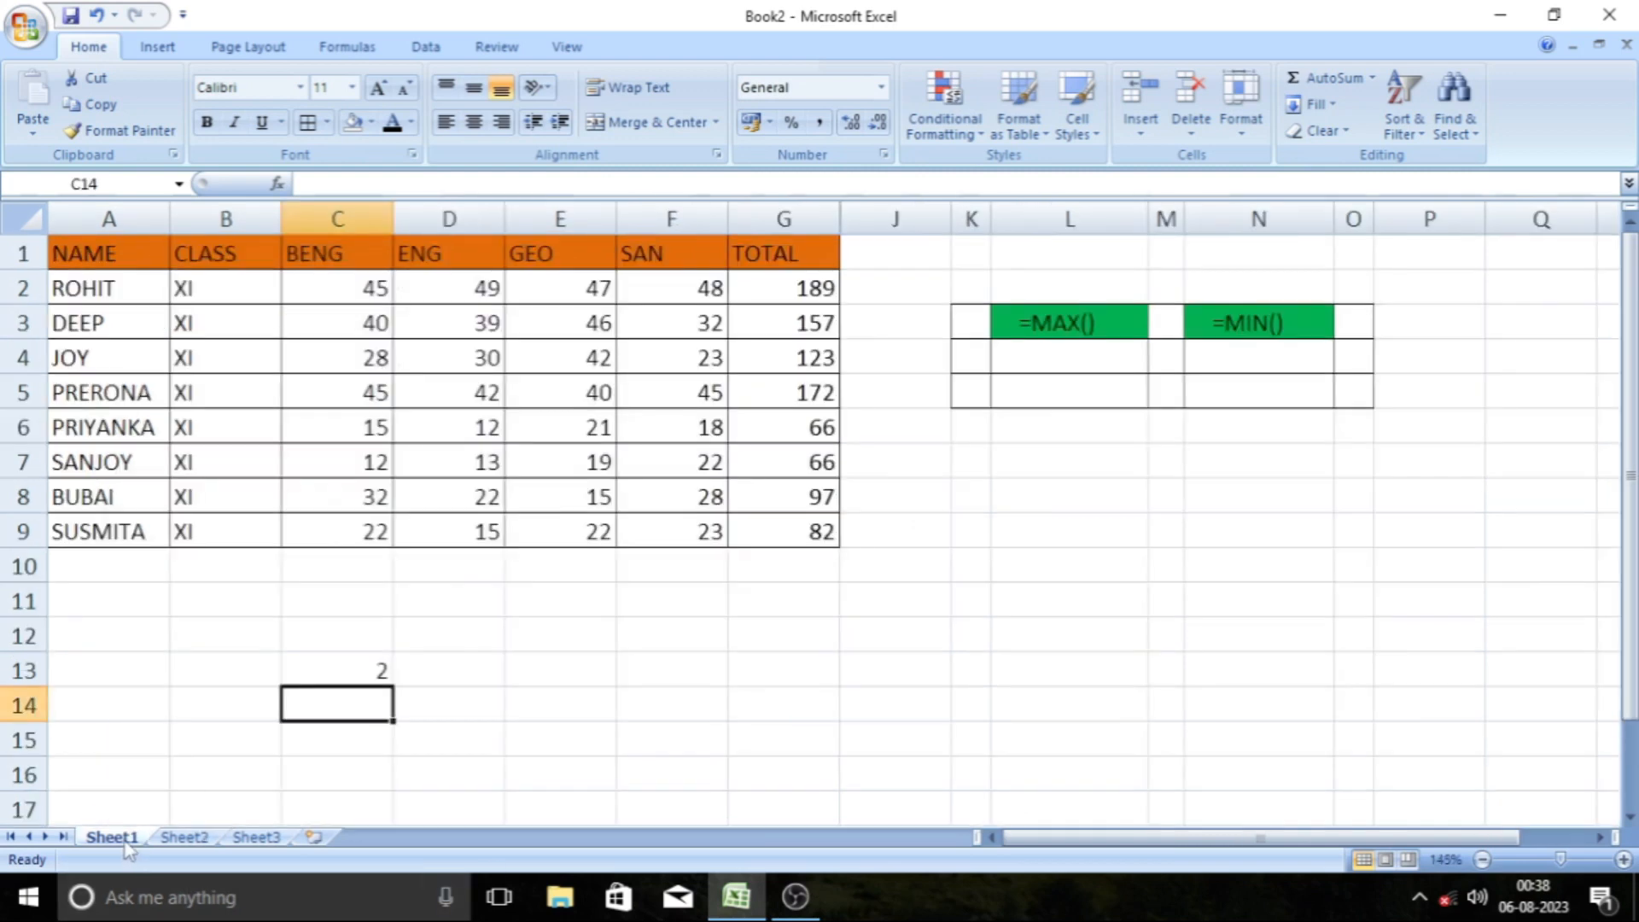
pyautogui.click(450, 736)
pyautogui.click(362, 709)
pyautogui.click(746, 627)
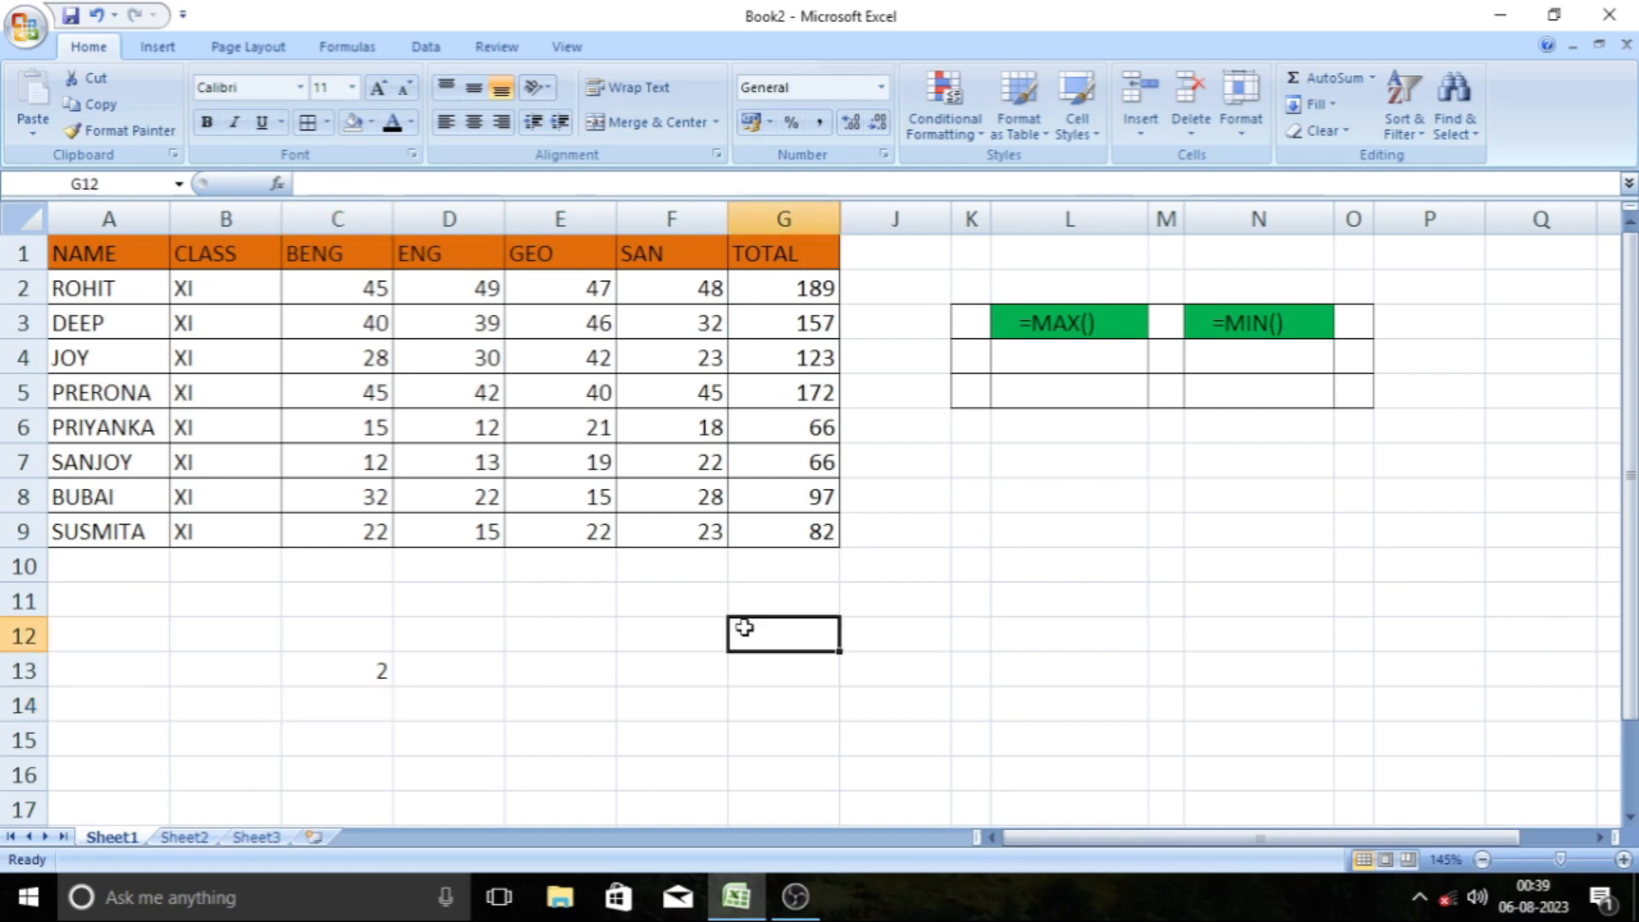
pyautogui.click(765, 669)
pyautogui.write('=')
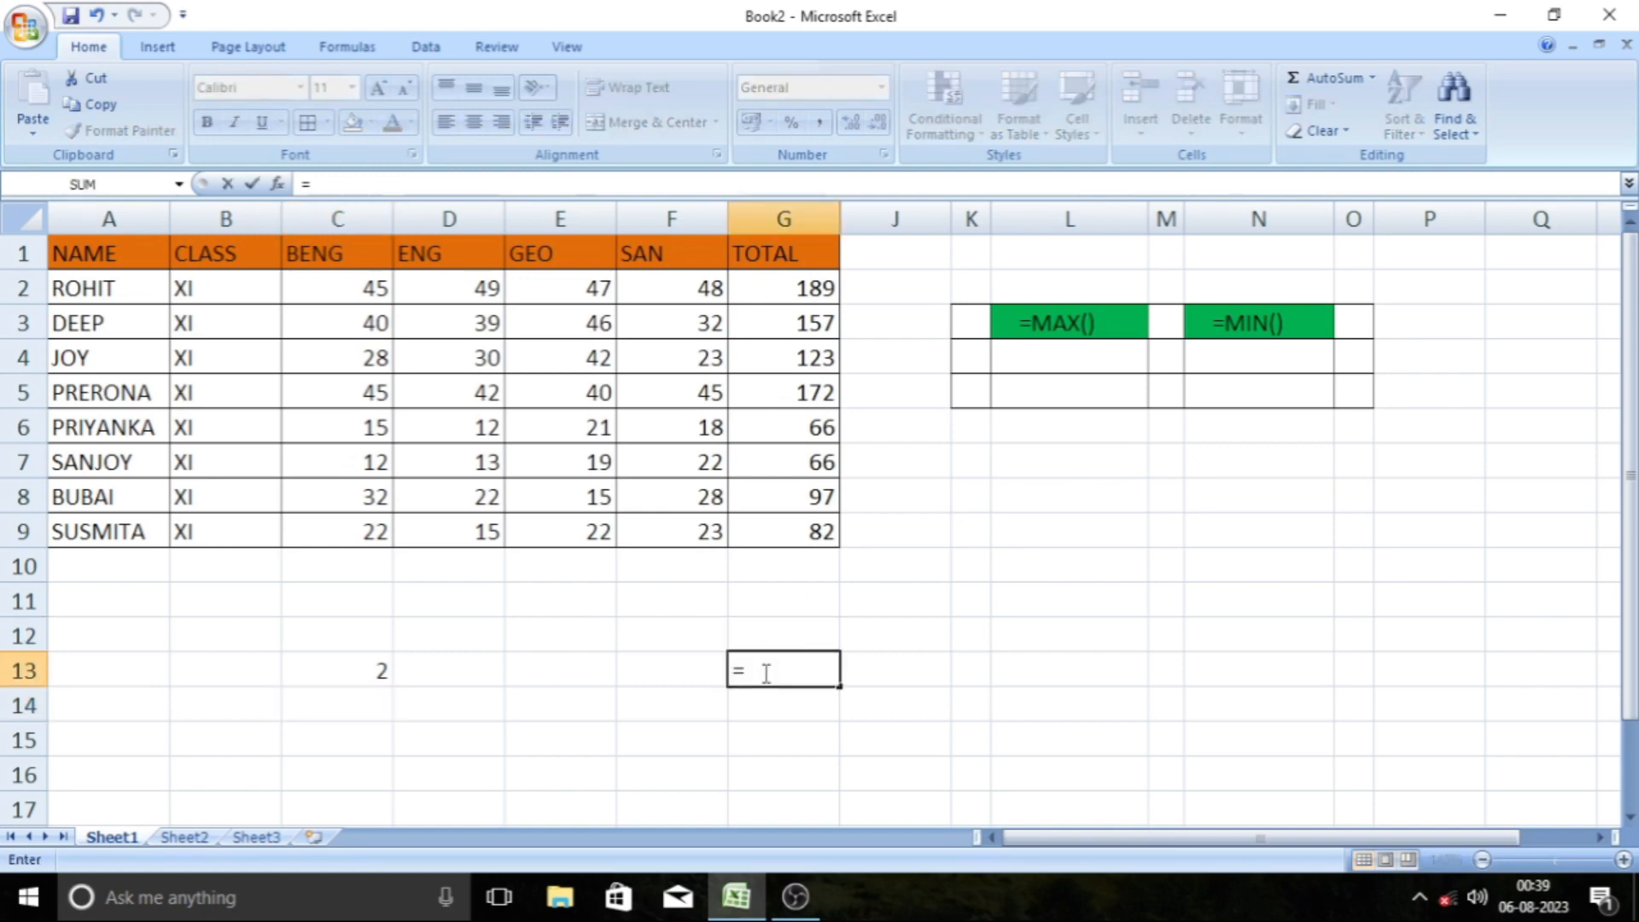
pyautogui.write('COUNT')
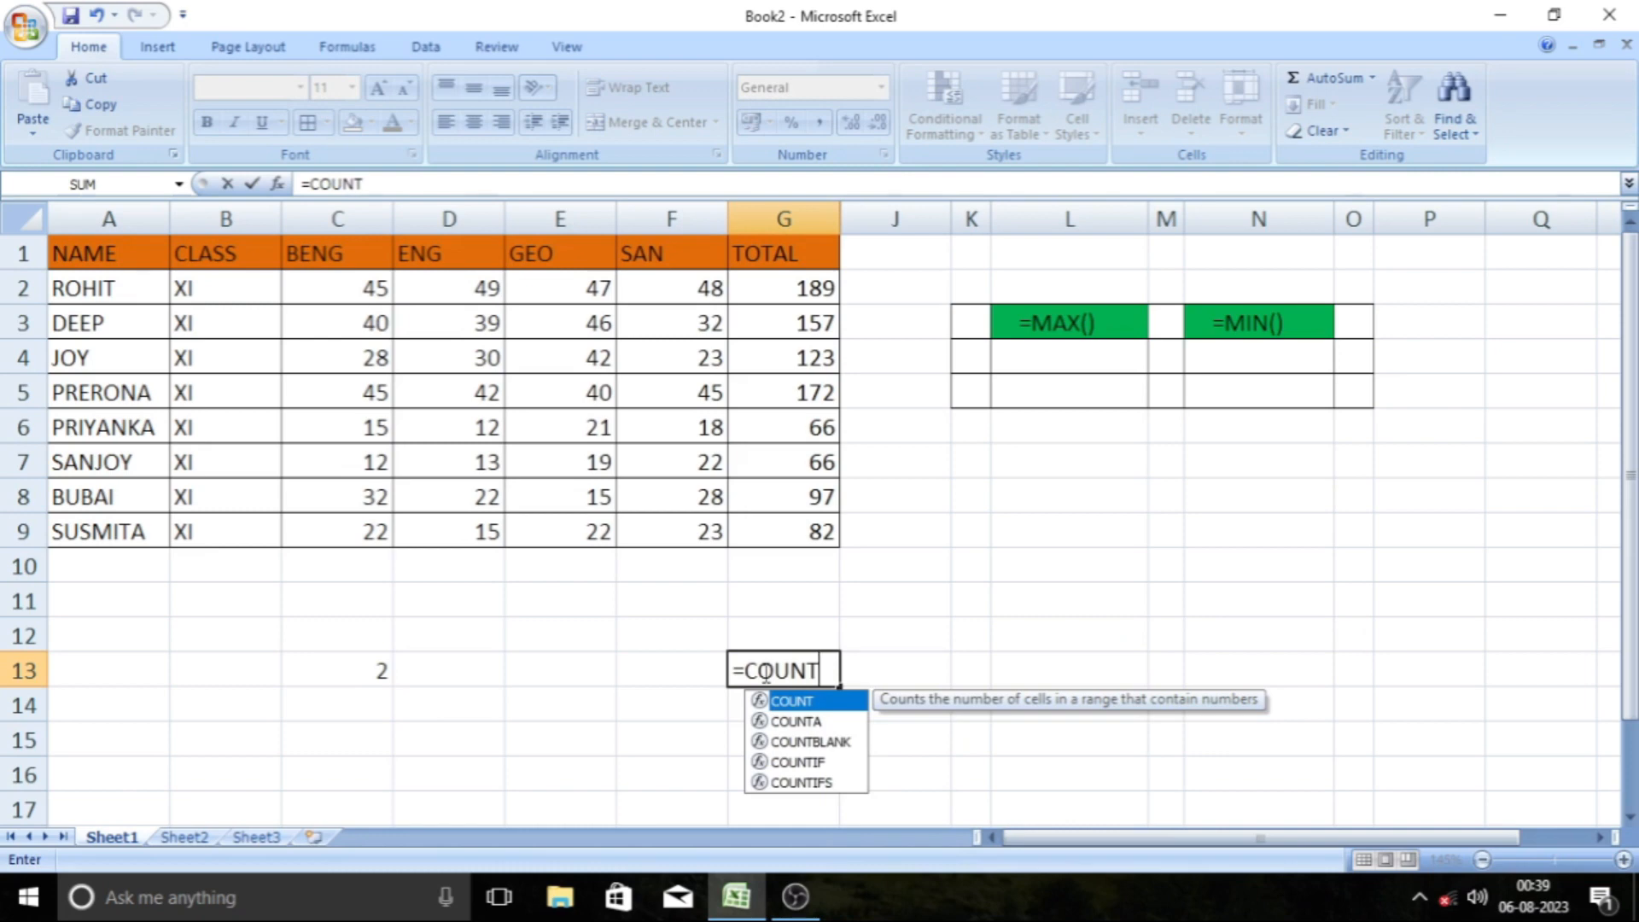
pyautogui.write('IF(')
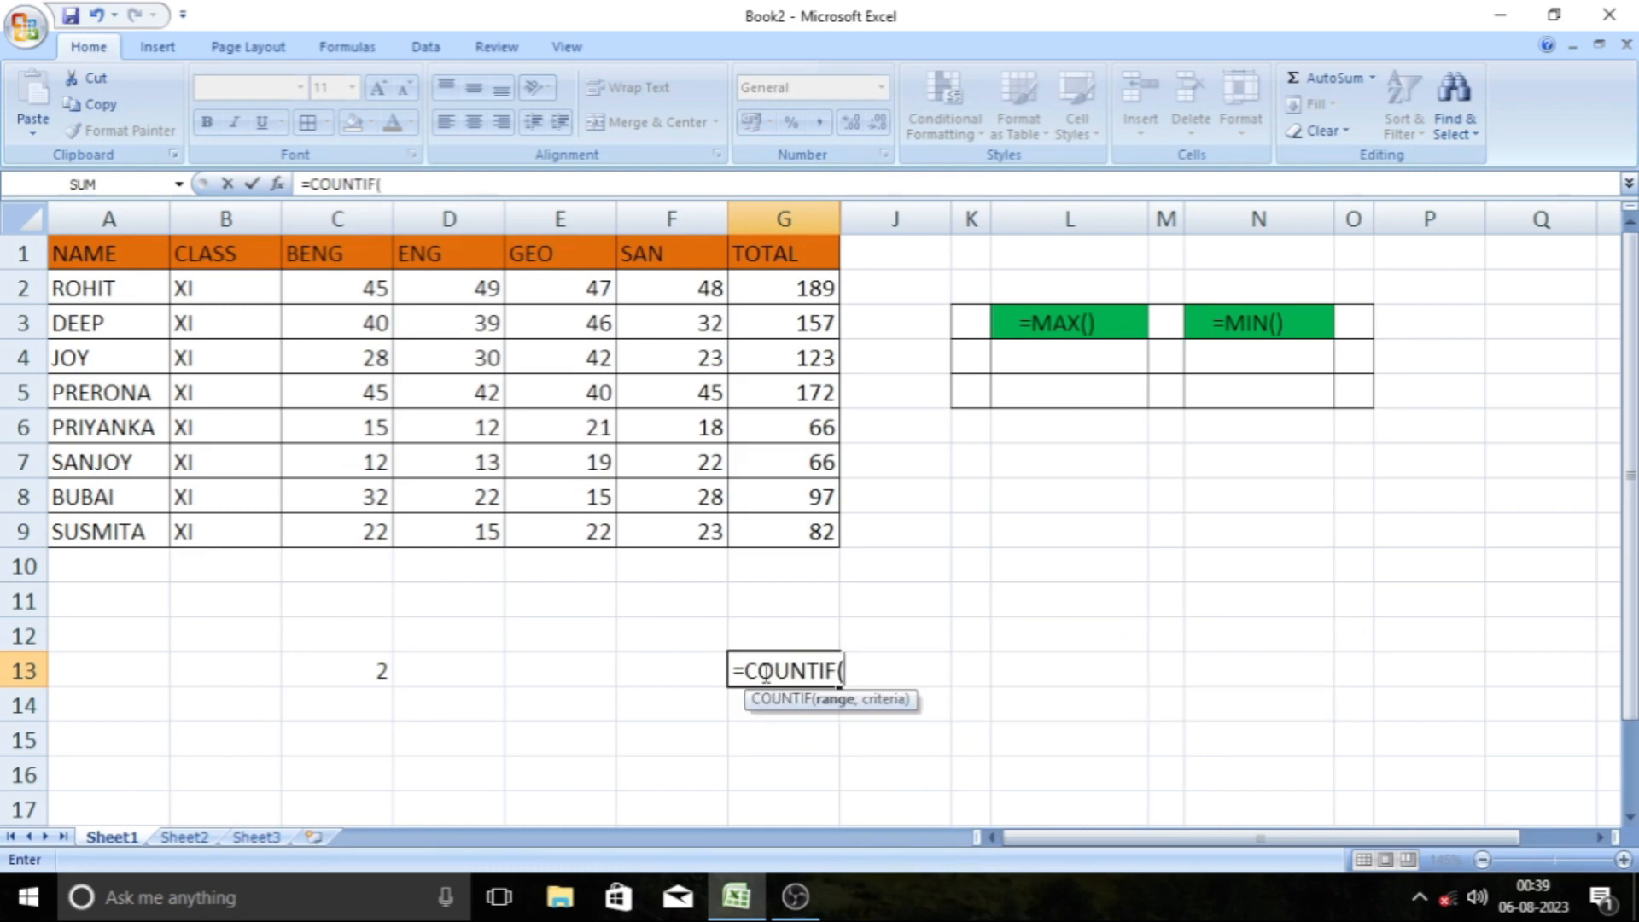
pyautogui.click(781, 295)
pyautogui.moveTo(781, 299); pyautogui.dragTo(792, 534)
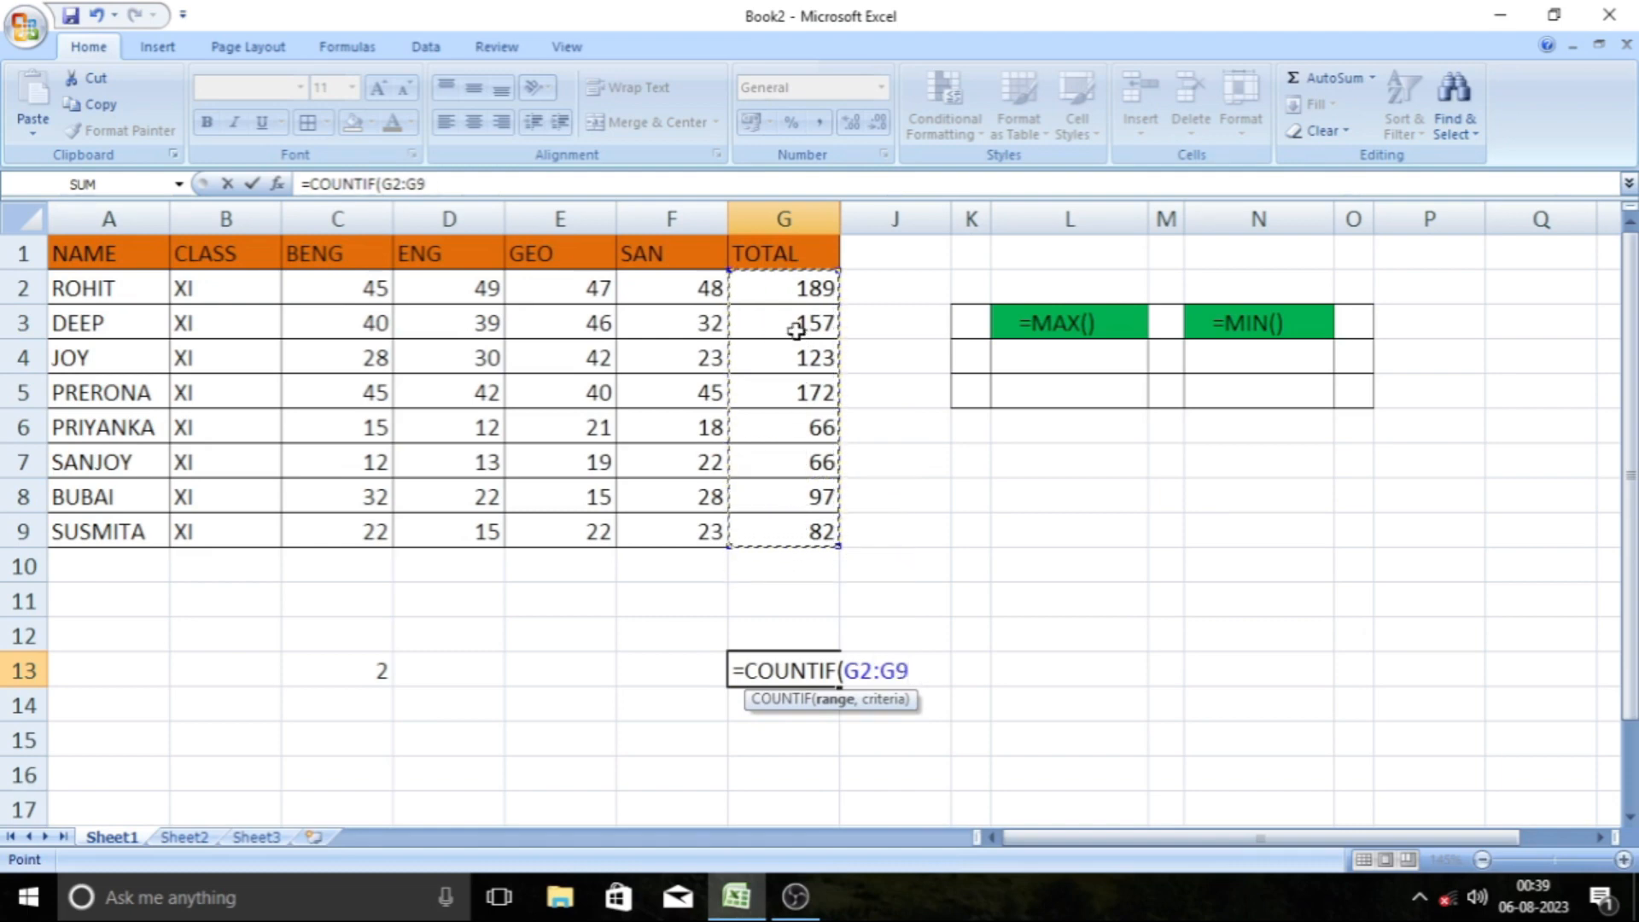
pyautogui.write(',66')
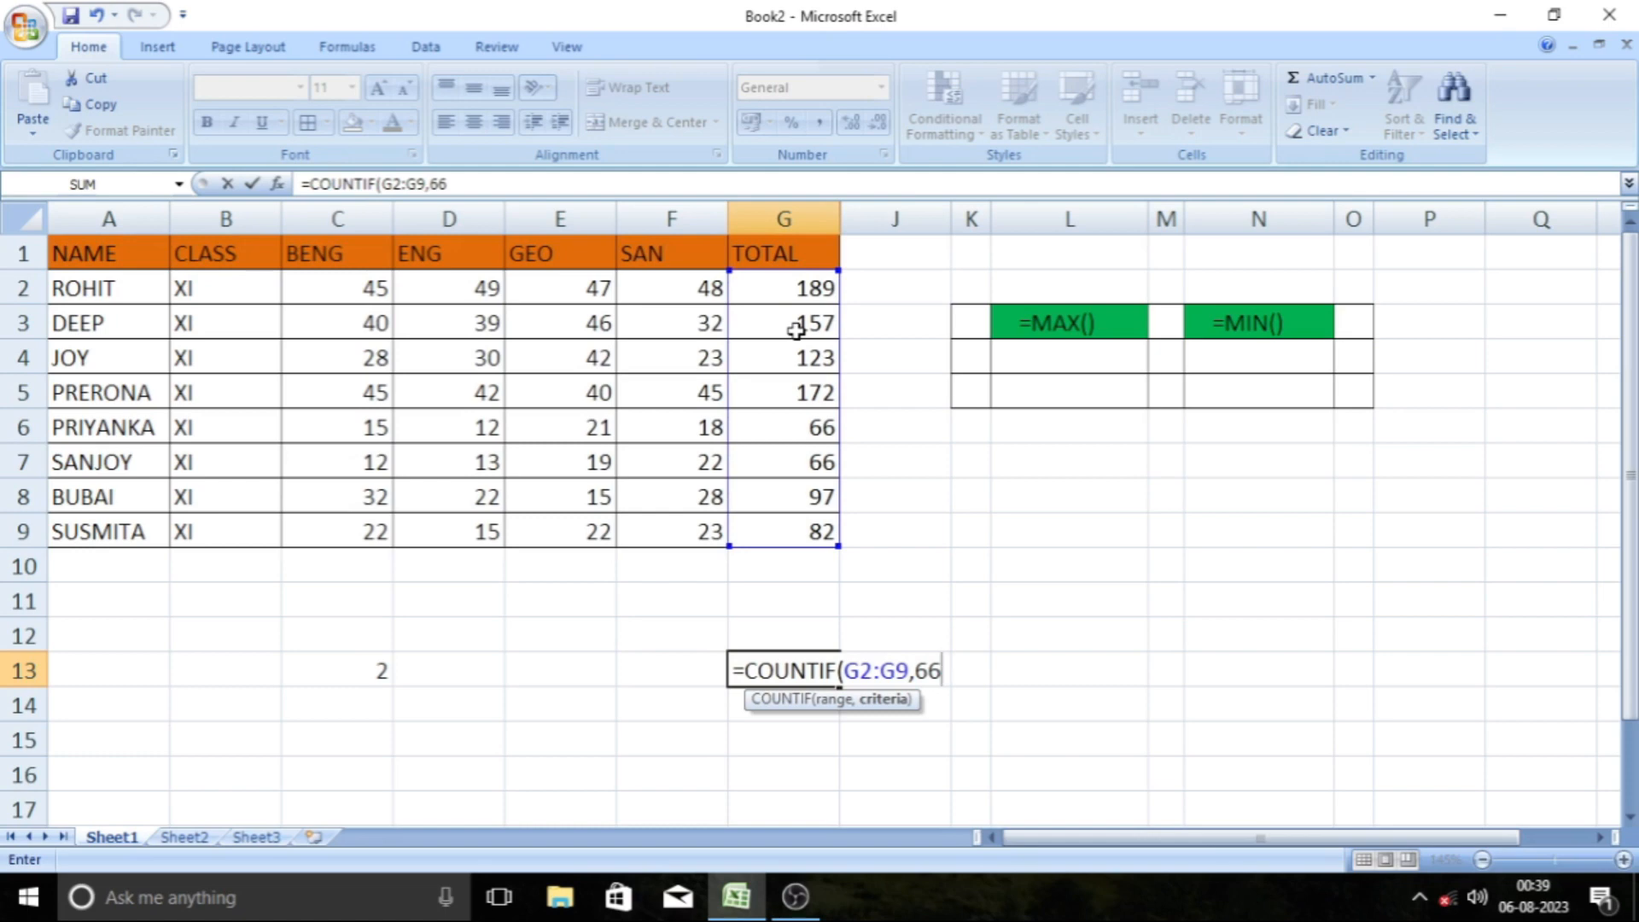
pyautogui.write(')')
pyautogui.press('Return')
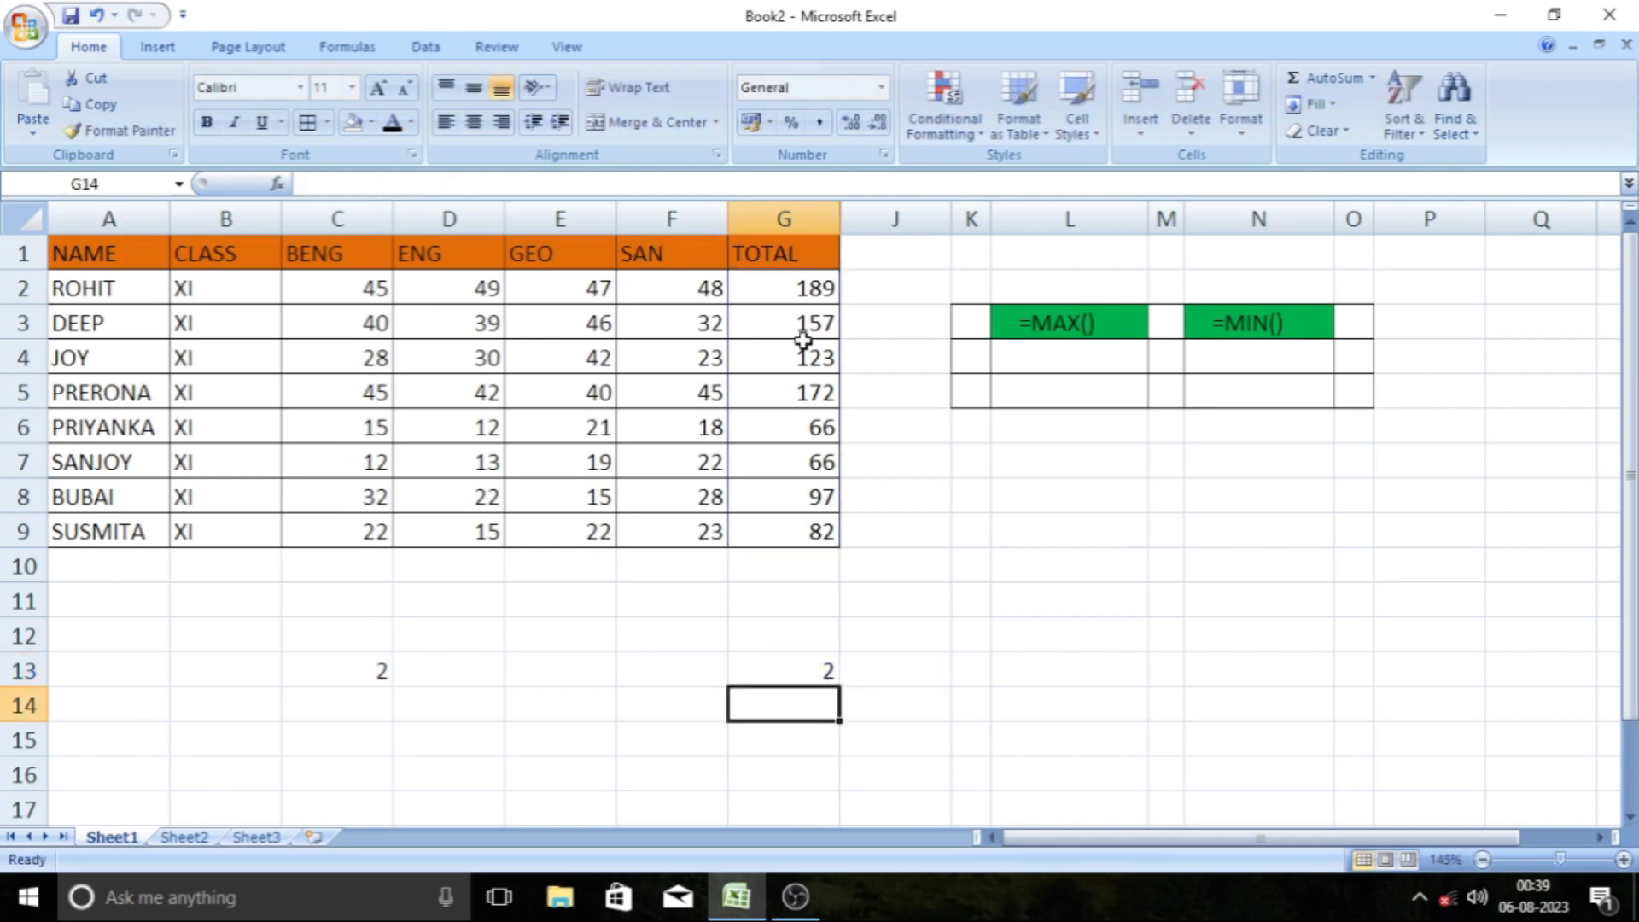
# Delete the COUNTIF formulas from cells G13 and C13
pyautogui.click(830, 676)
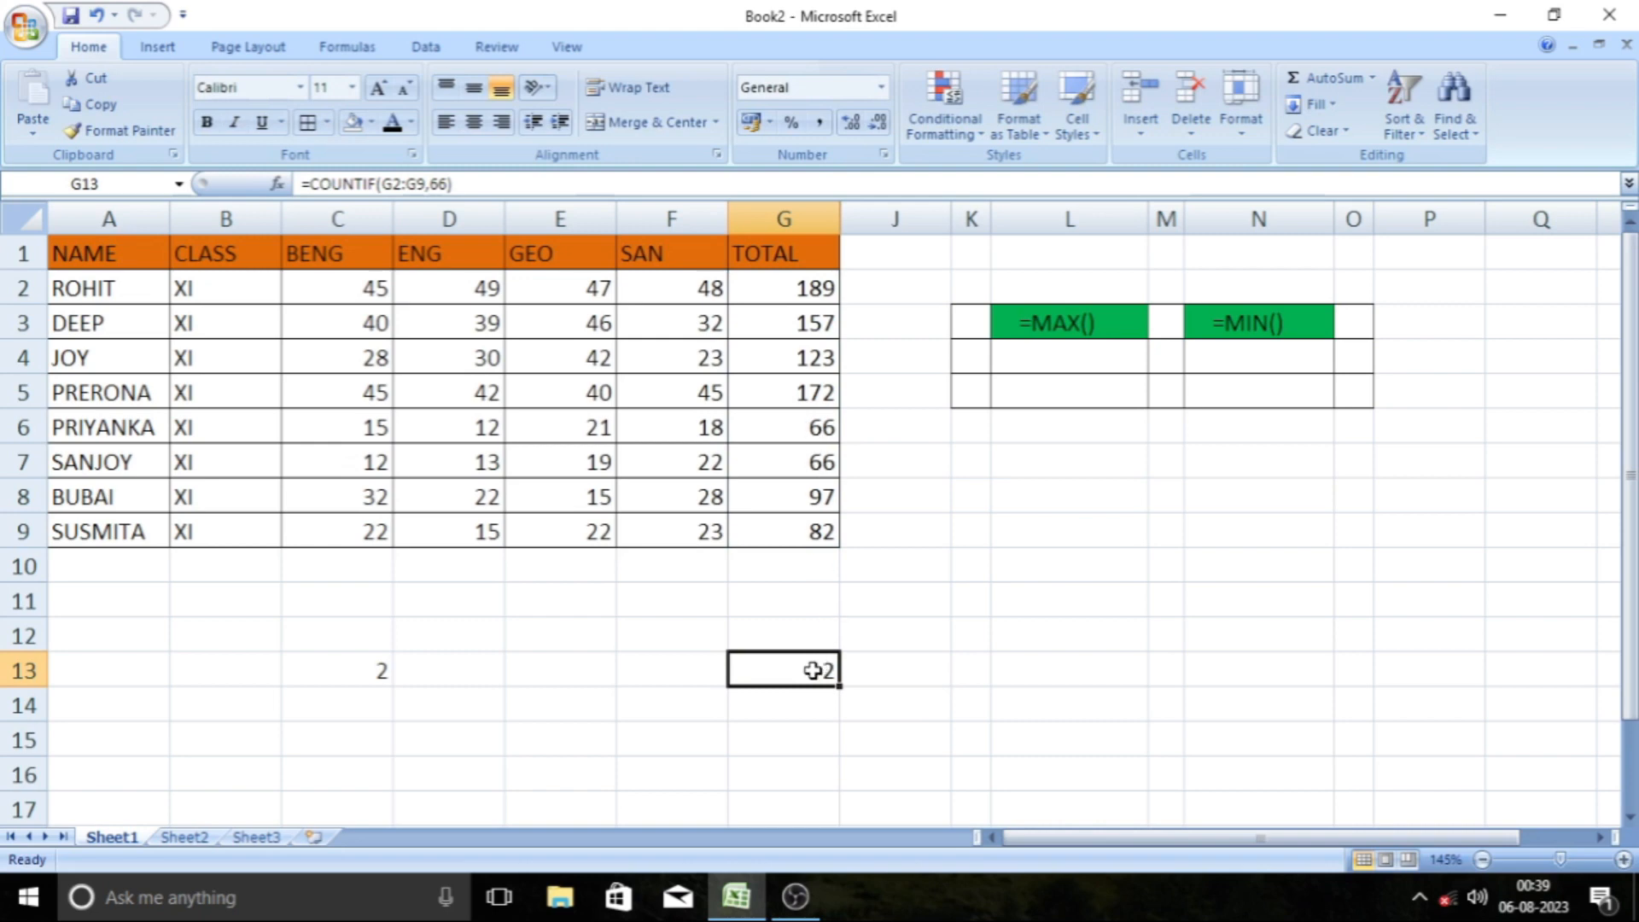
pyautogui.press('Delete')
pyautogui.click(370, 669)
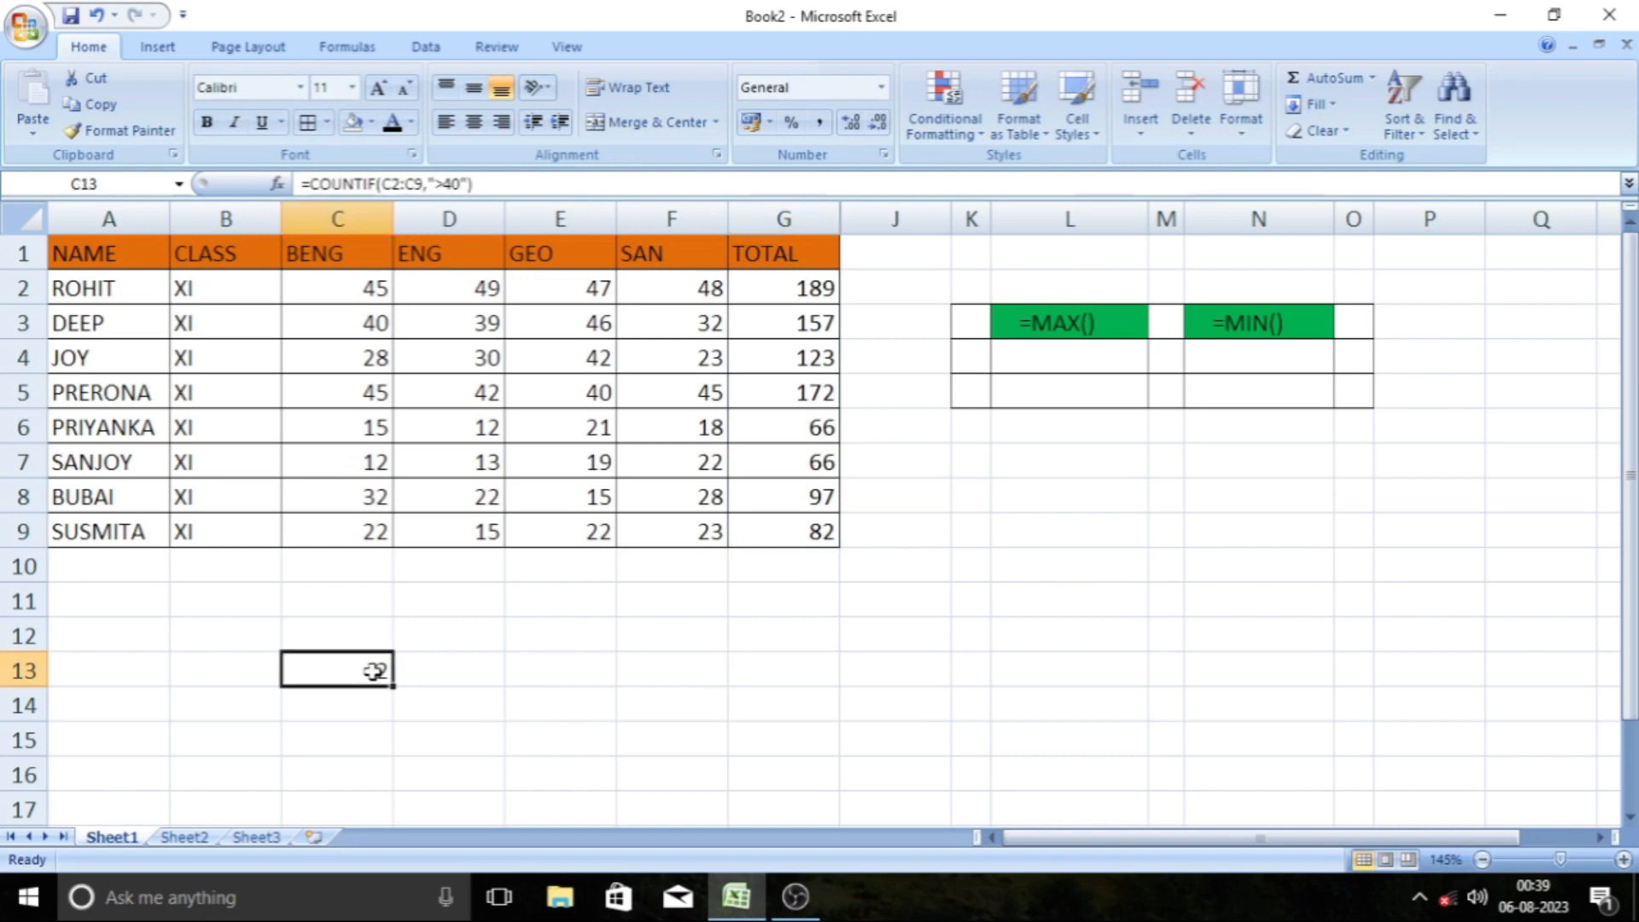
pyautogui.press('Delete')
pyautogui.doubleClick(694, 705)
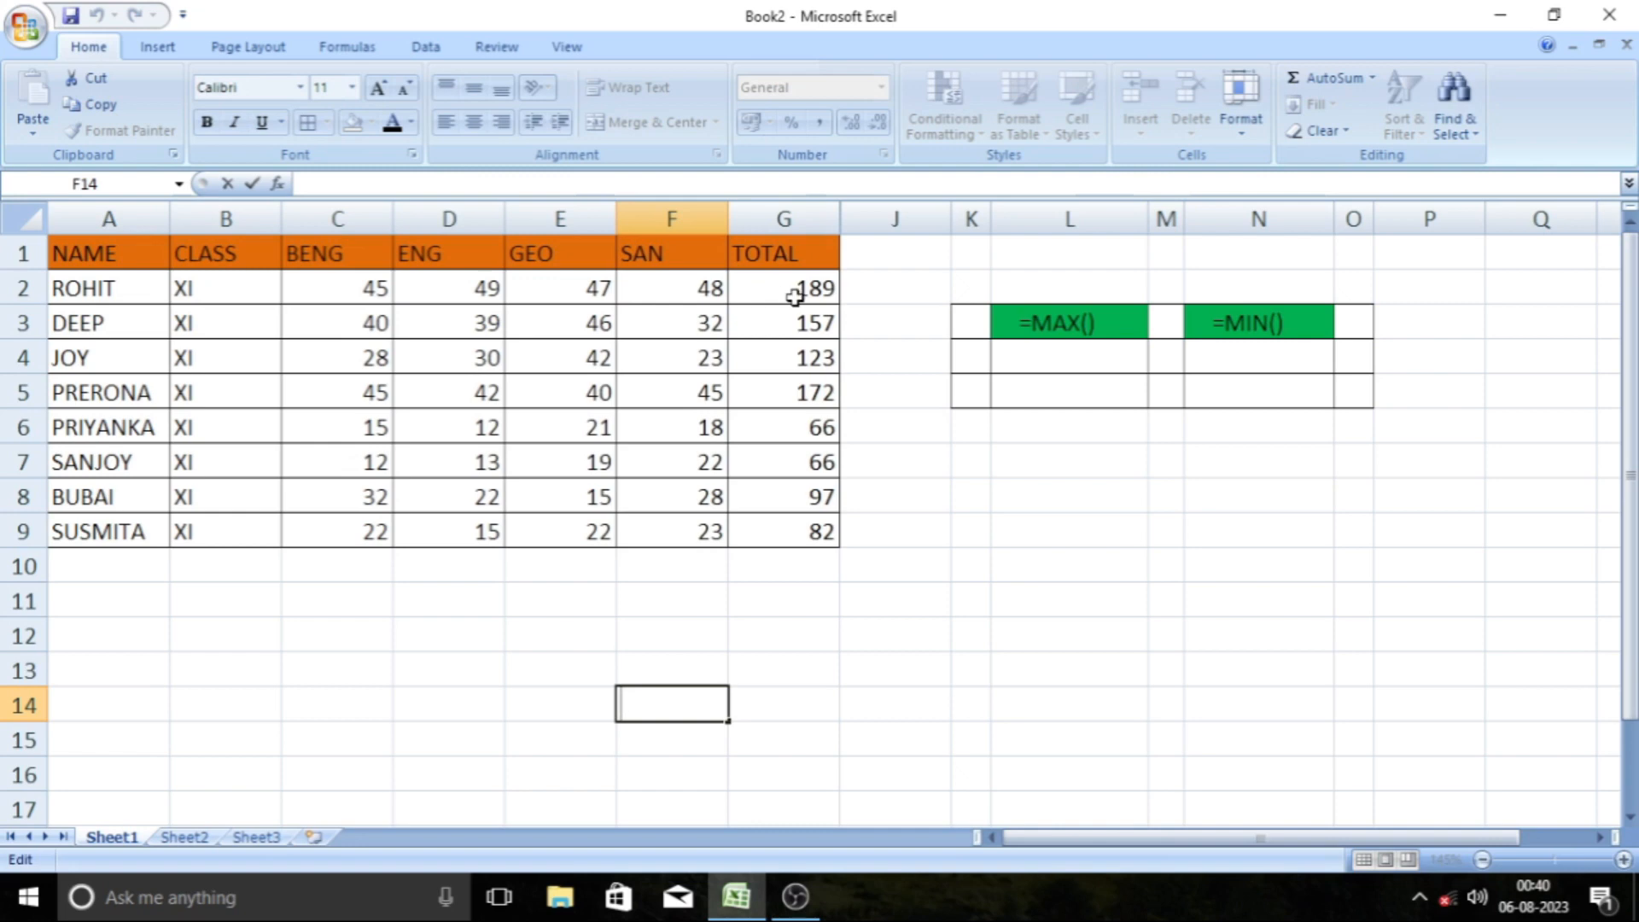
# Enter =MAX(G2:G9) in cell L4 to find the highest value in the TOTAL column
pyautogui.click(1053, 367)
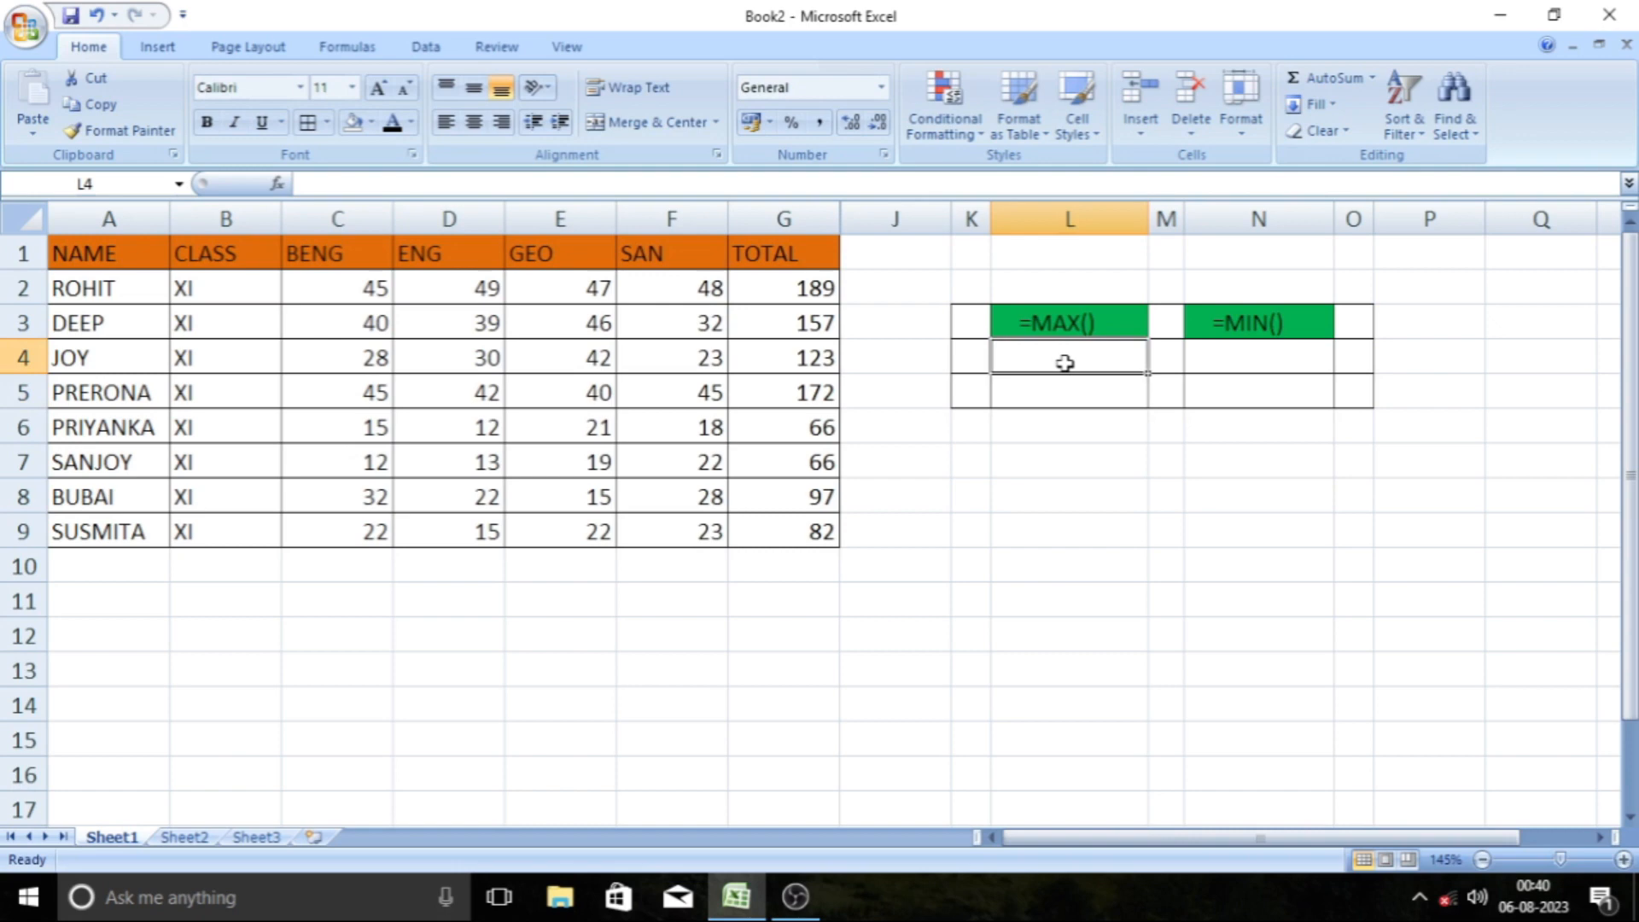
pyautogui.write('=')
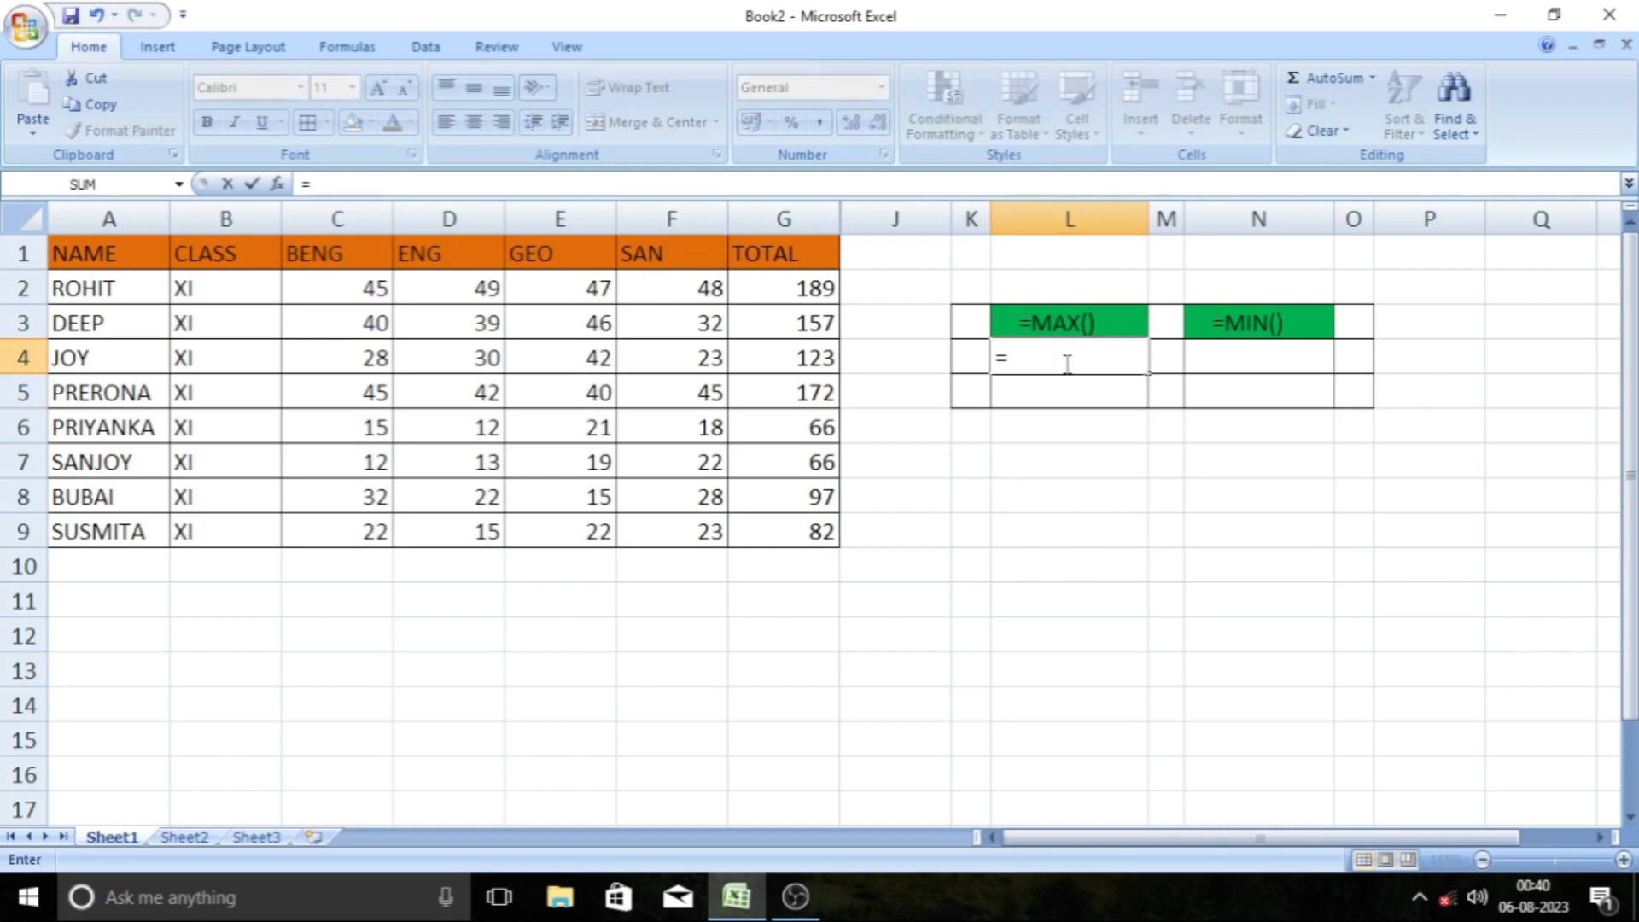
pyautogui.write('MAX')
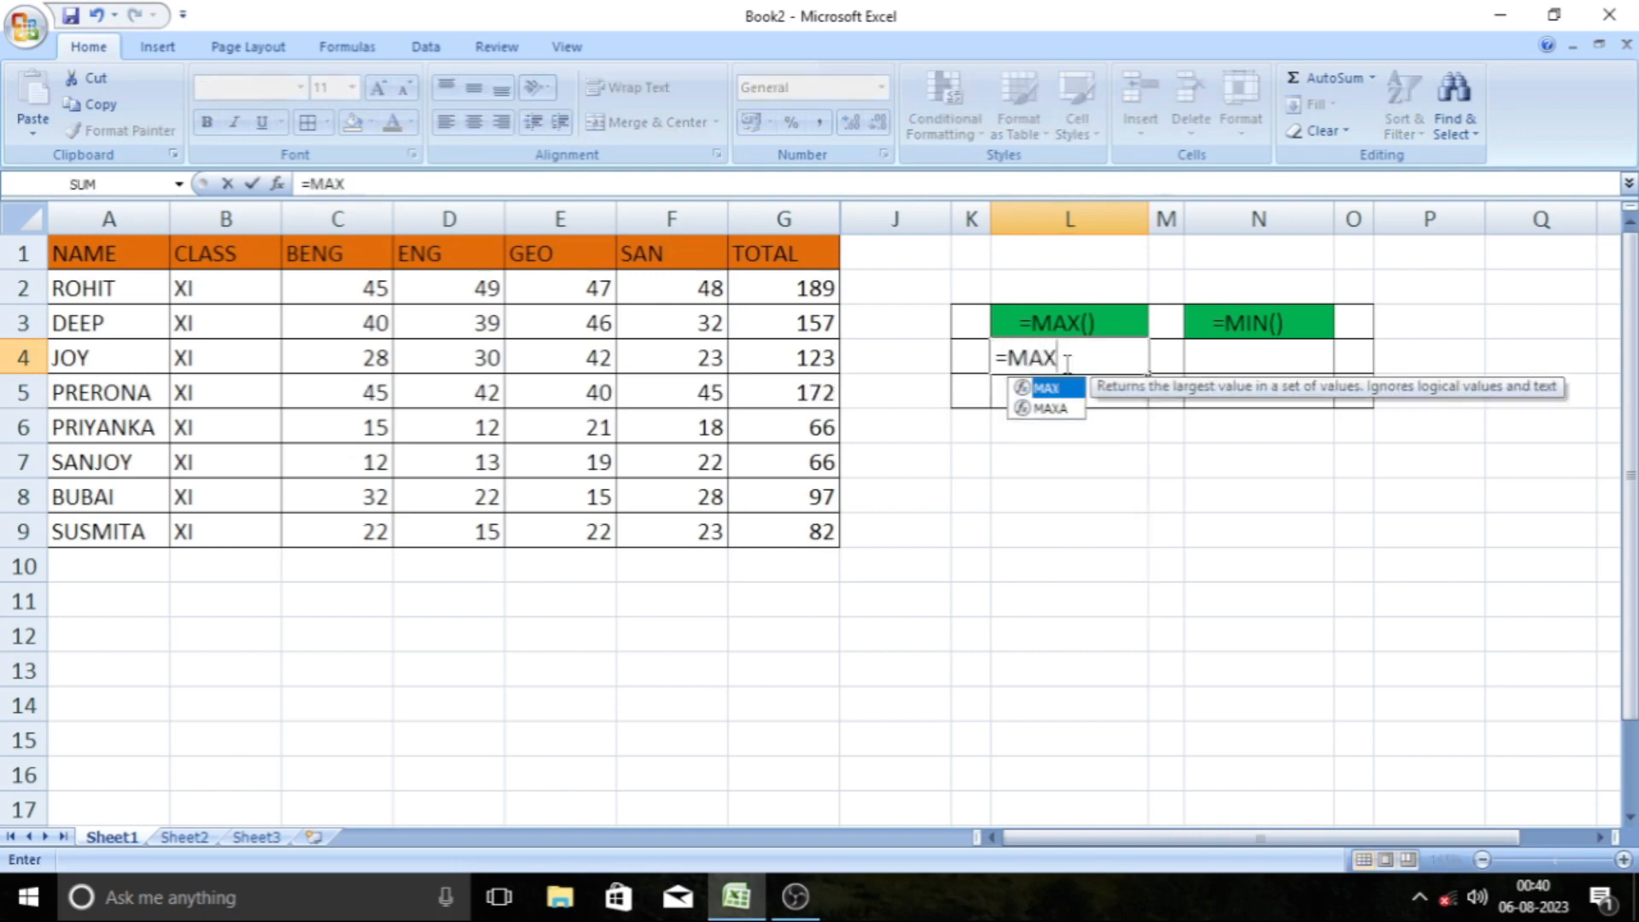
pyautogui.write('(')
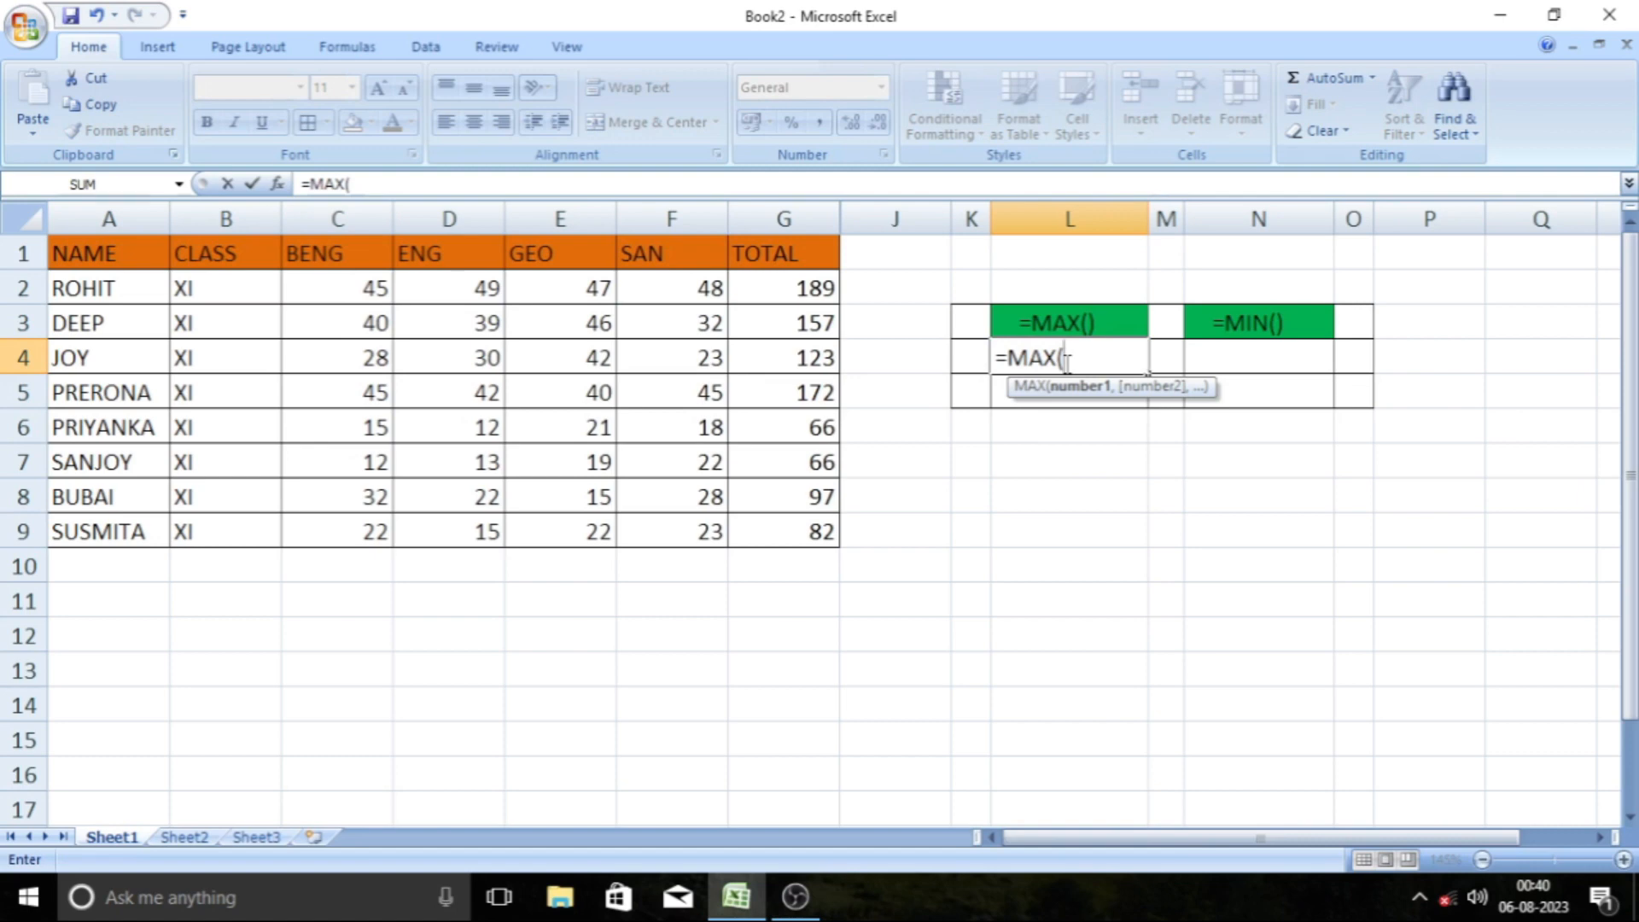
pyautogui.moveTo(780, 287); pyautogui.dragTo(773, 531)
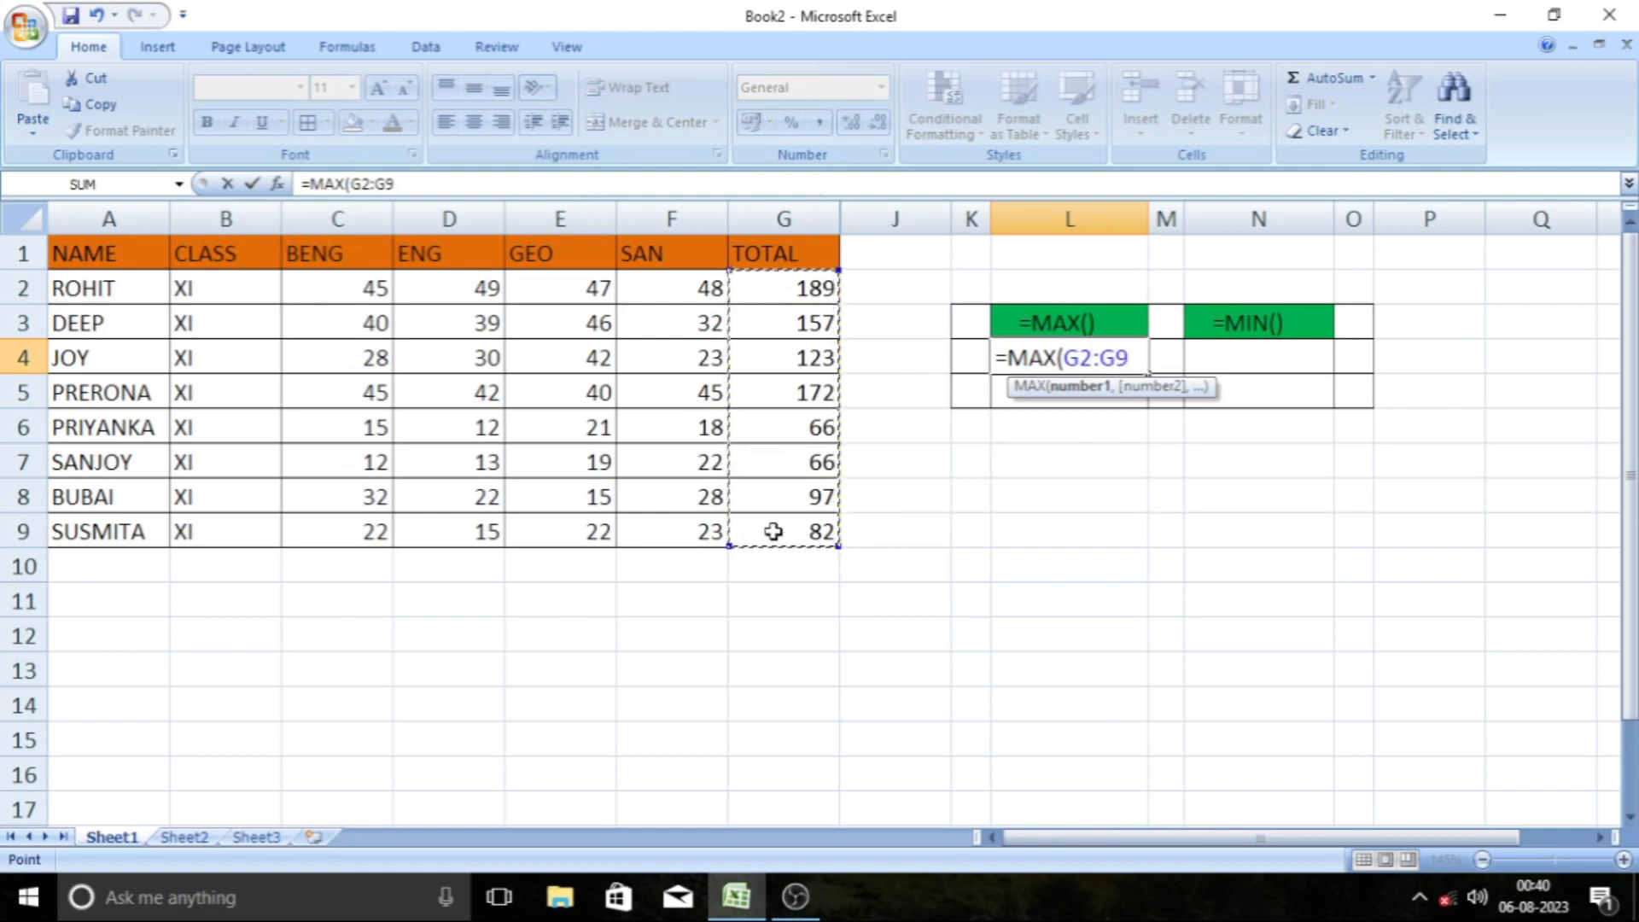
pyautogui.write(')')
pyautogui.press('Return')
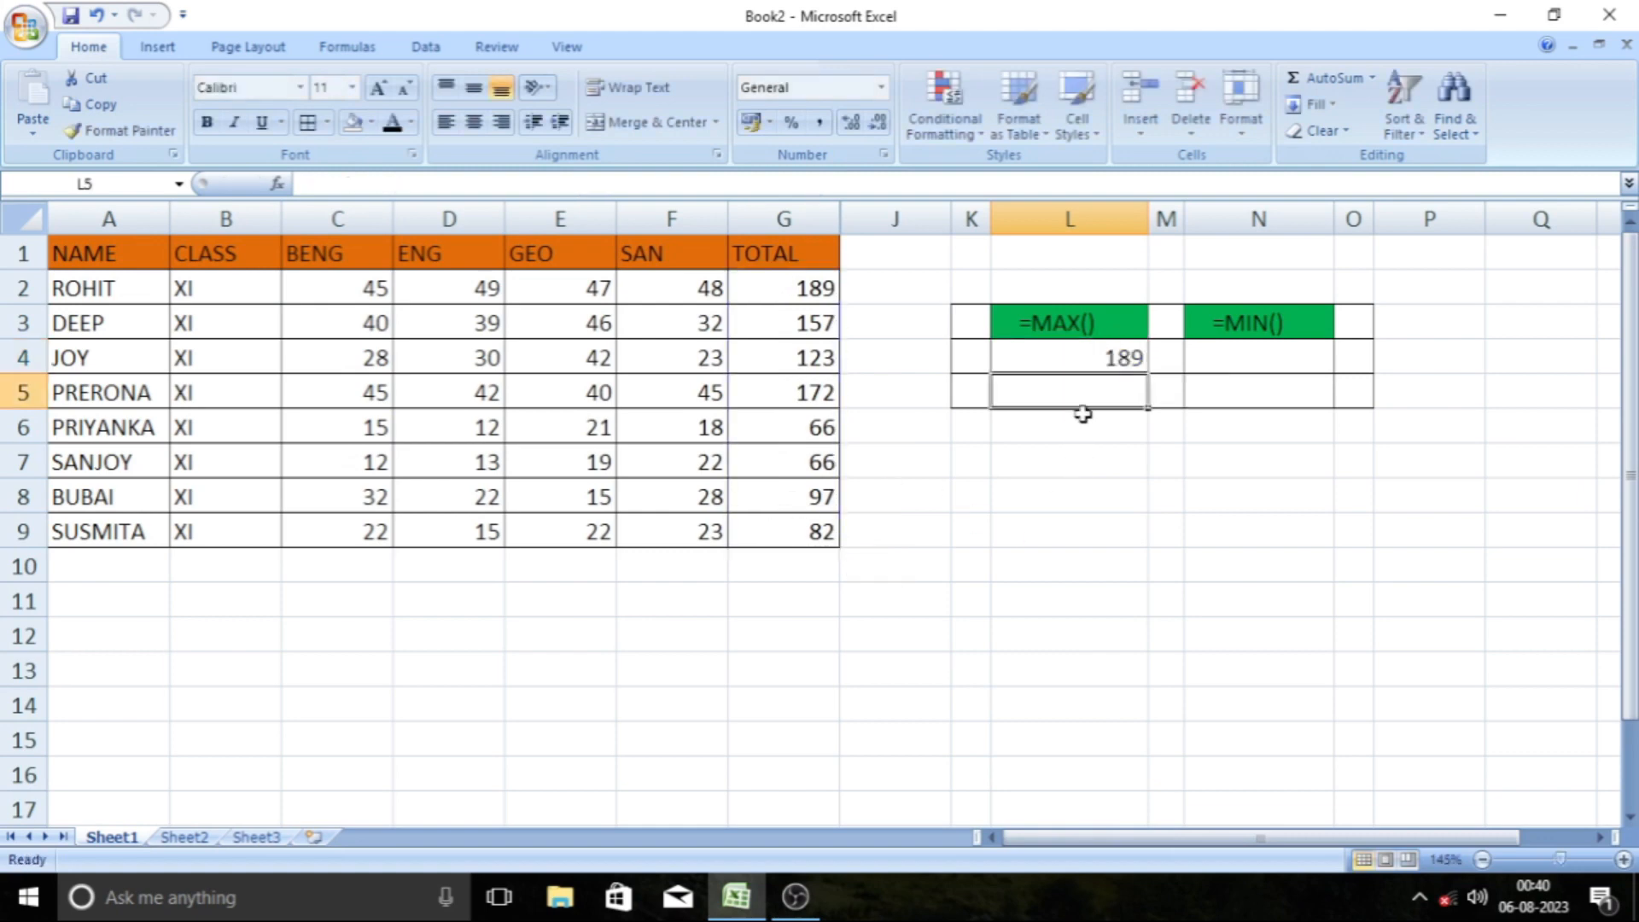
pyautogui.doubleClick(1083, 358)
pyautogui.press('Return')
# Enter =MIN(G2:G9) in cell N4 to find the lowest value in the TOTAL column
pyautogui.click(1228, 361)
pyautogui.write('=')
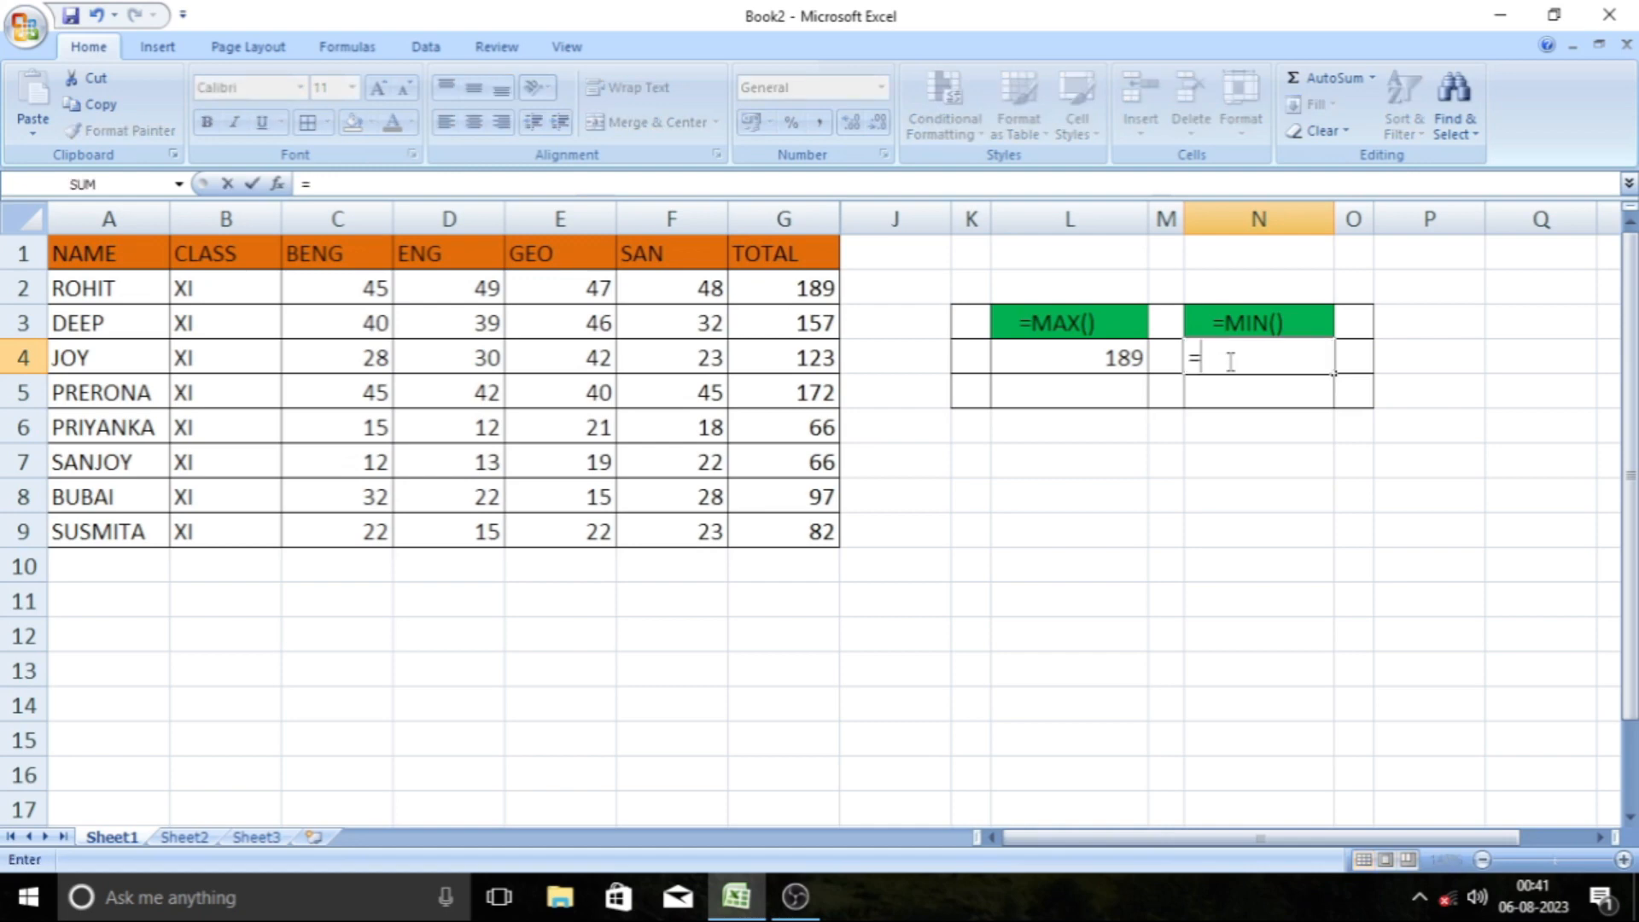
pyautogui.write('MIN')
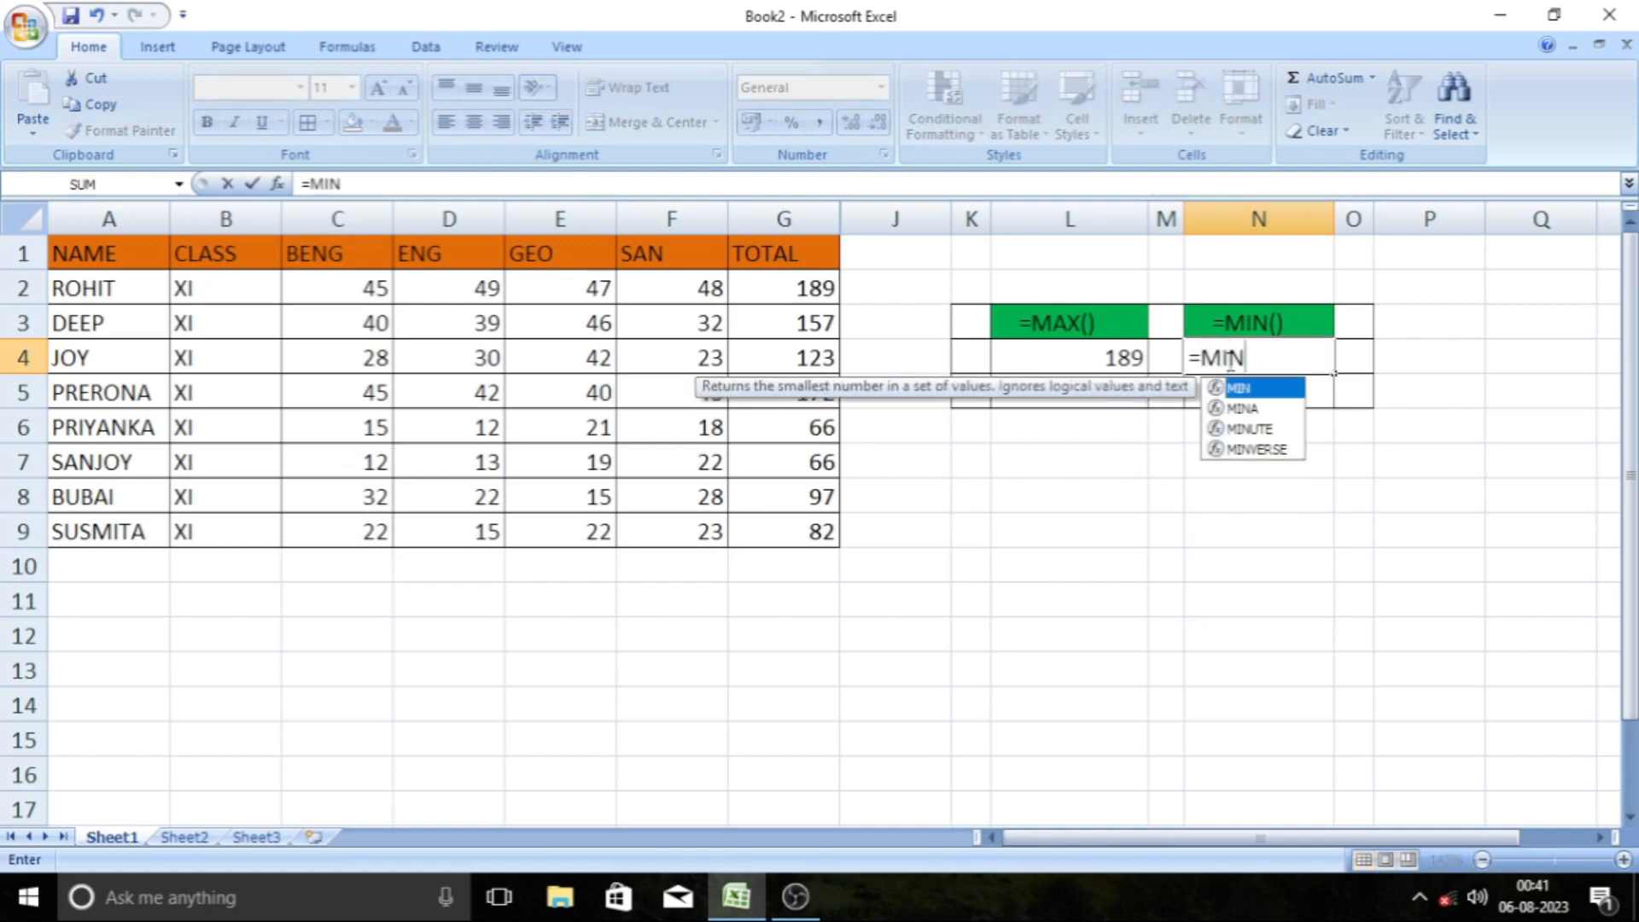
pyautogui.write('(')
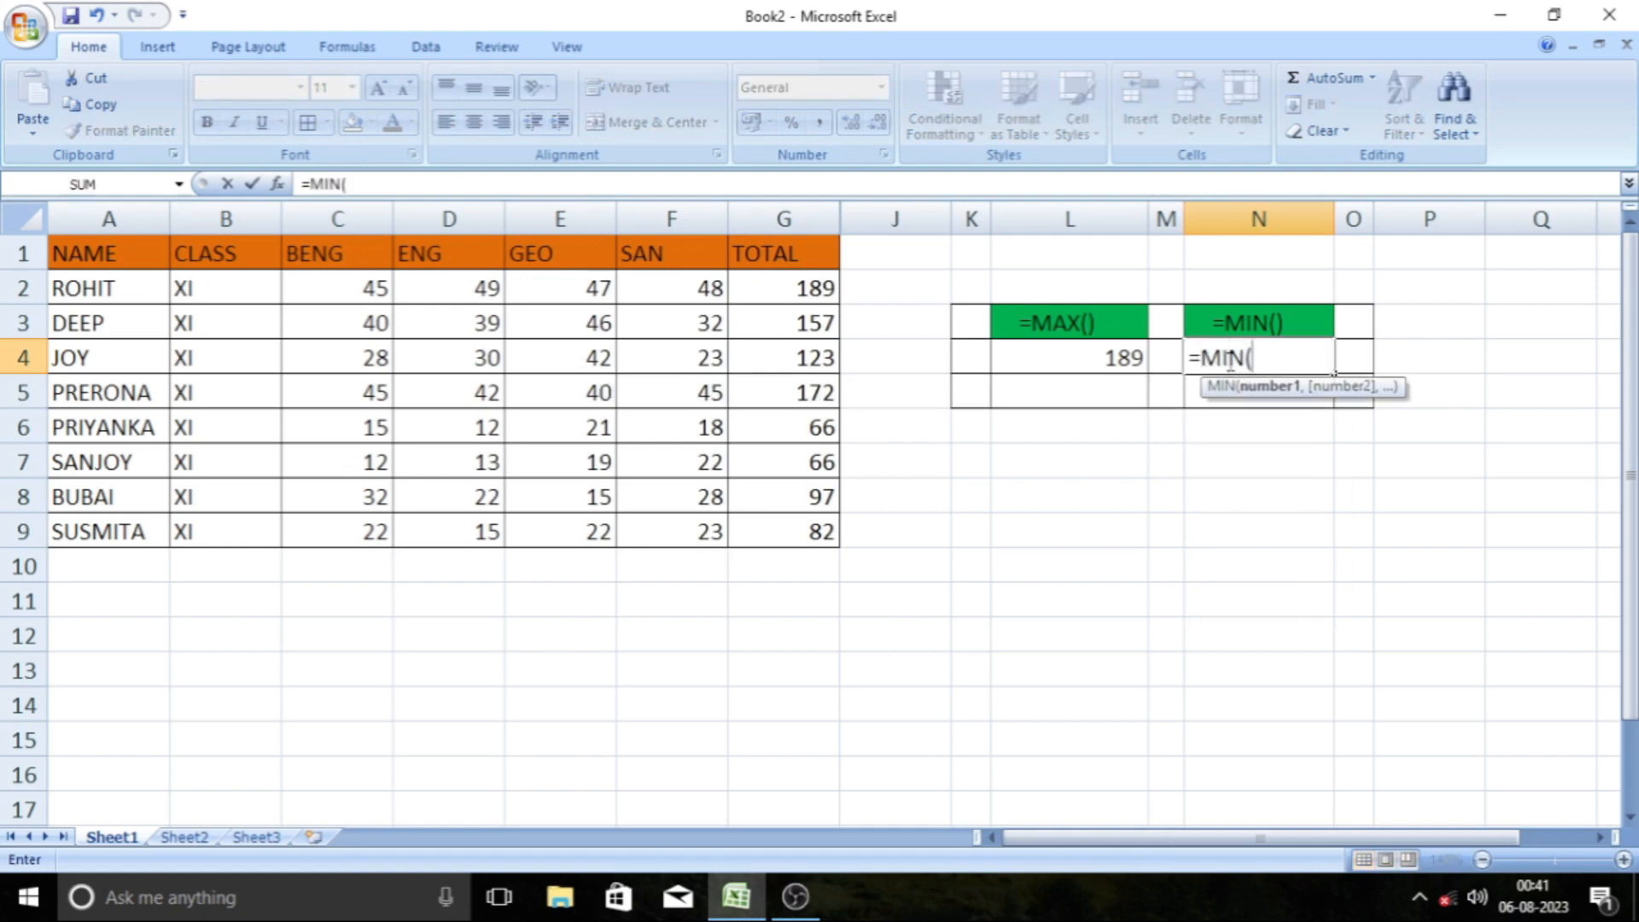
pyautogui.moveTo(789, 286); pyautogui.dragTo(790, 524)
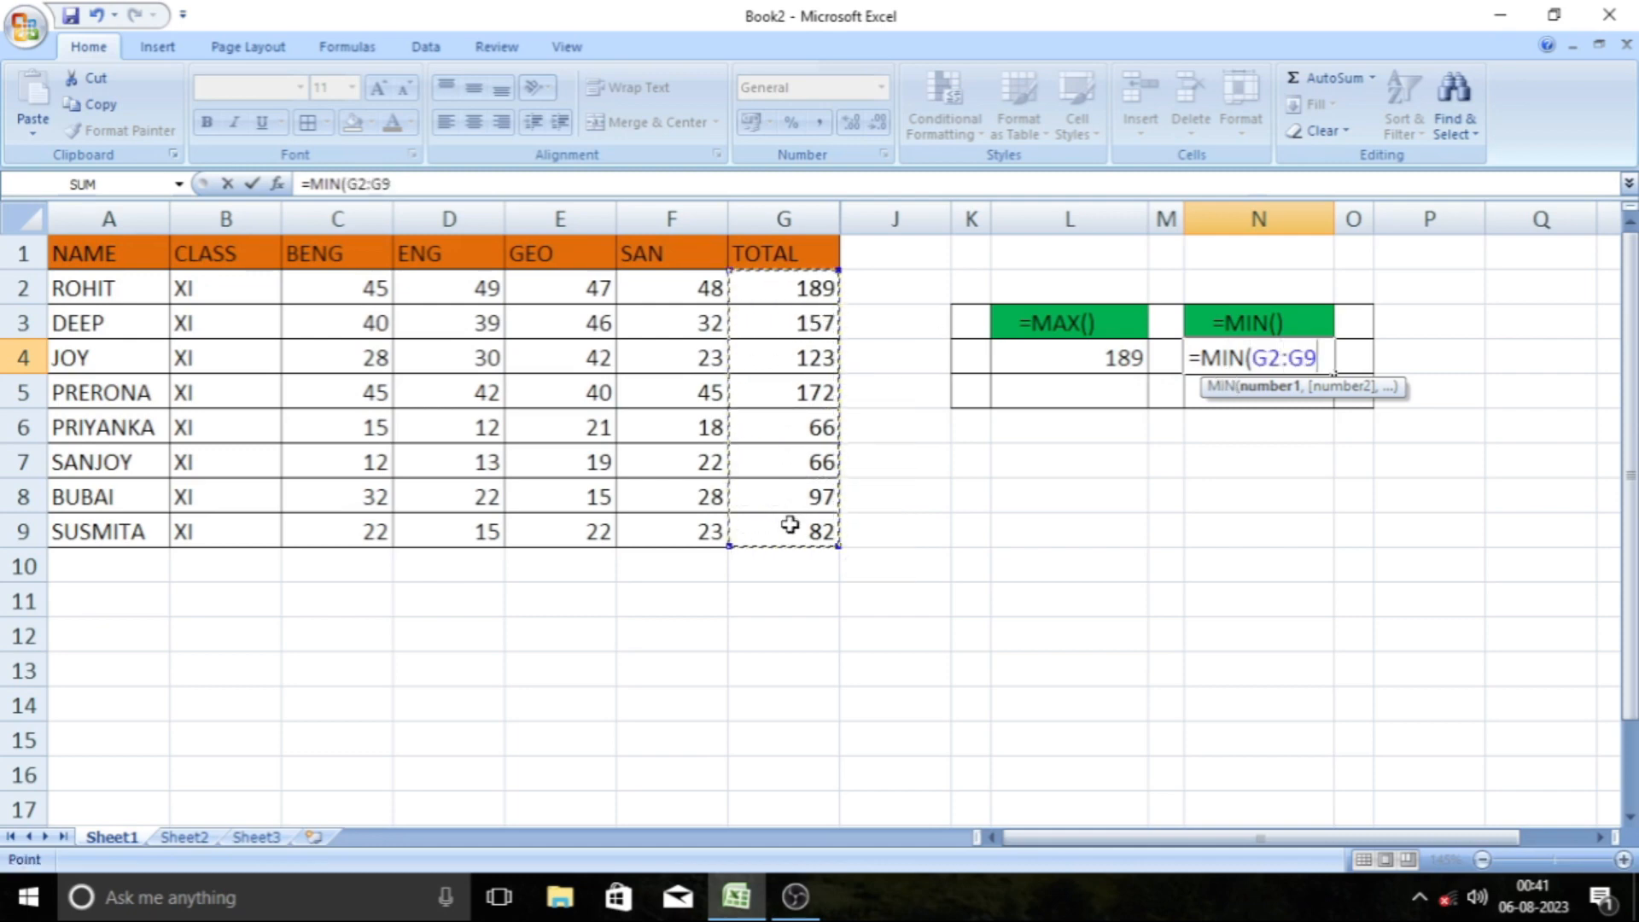
pyautogui.write(')')
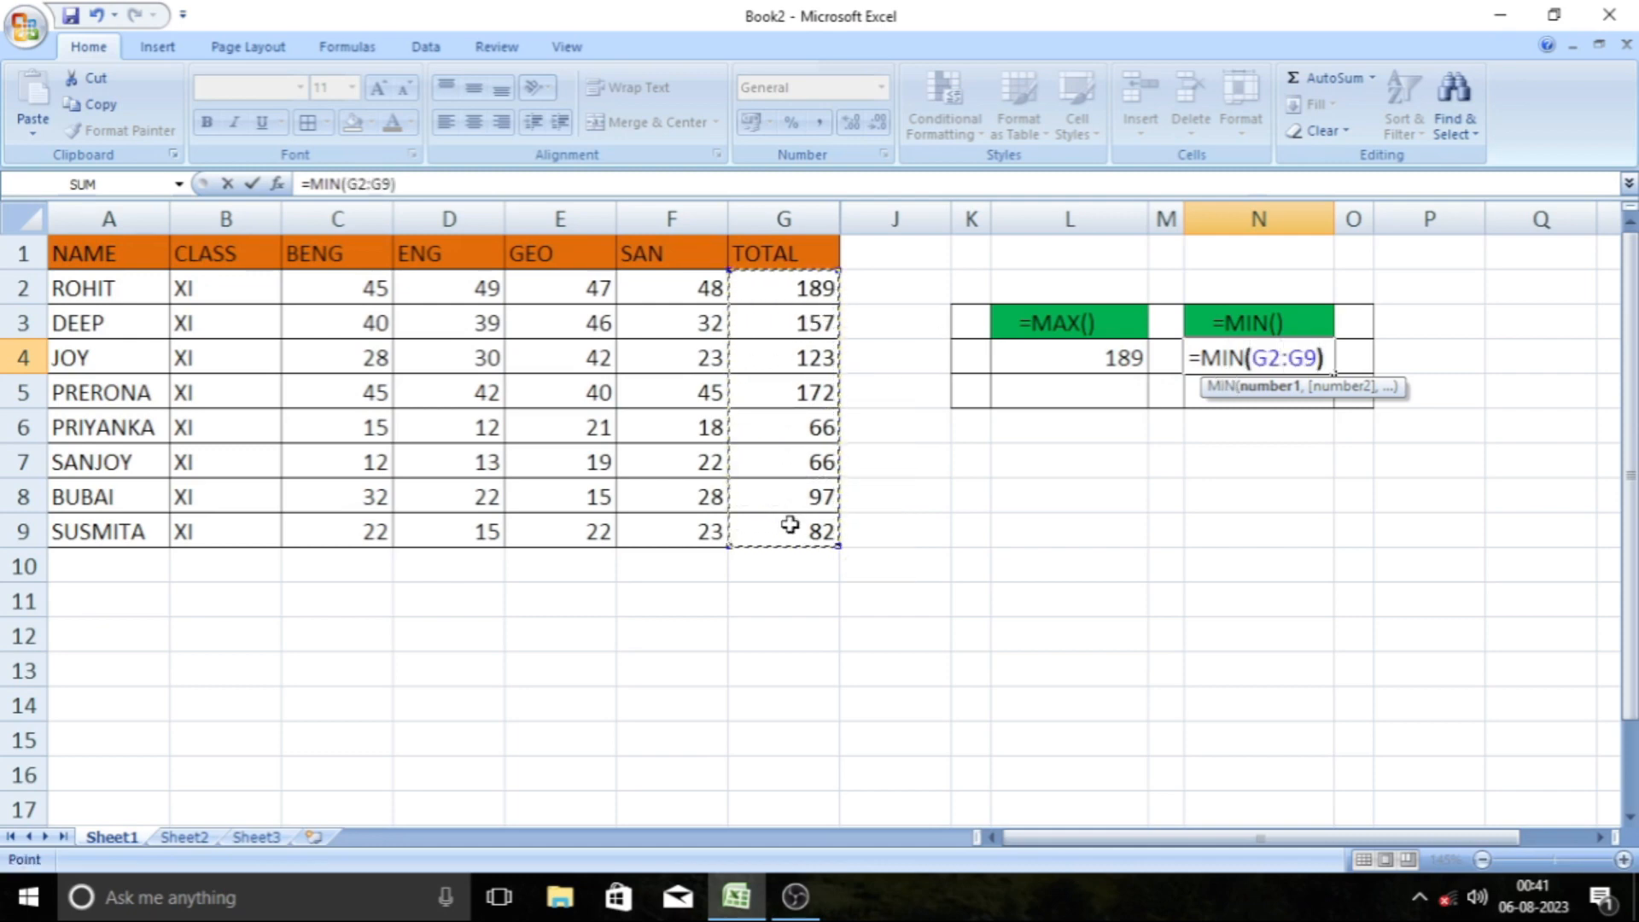
pyautogui.press('Return')
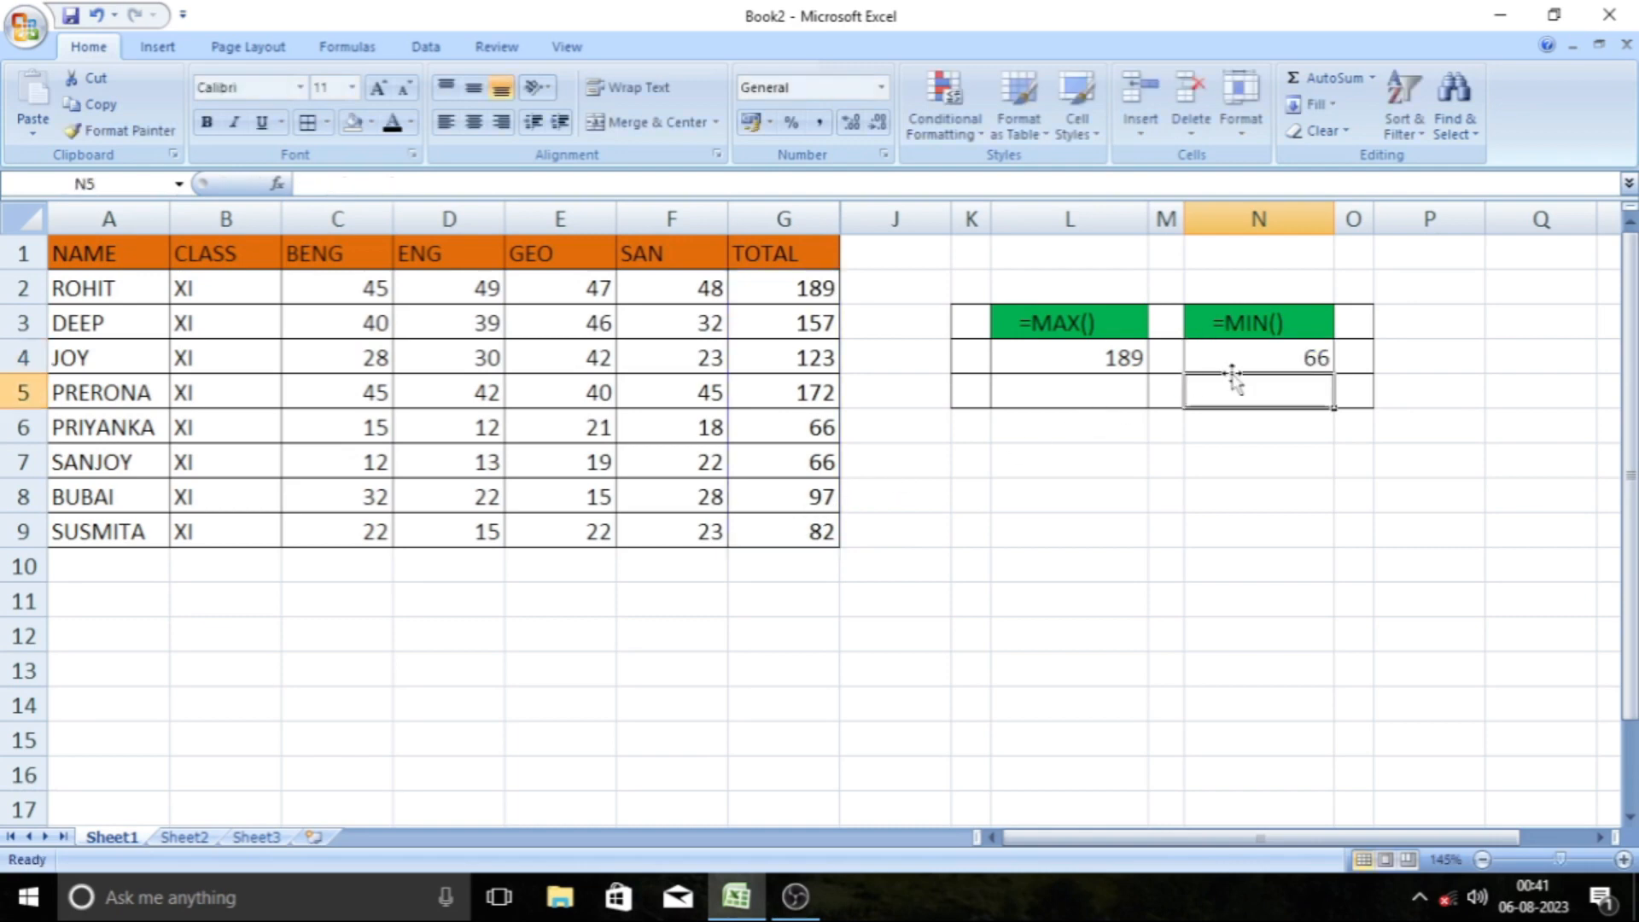
pyautogui.click(1261, 361)
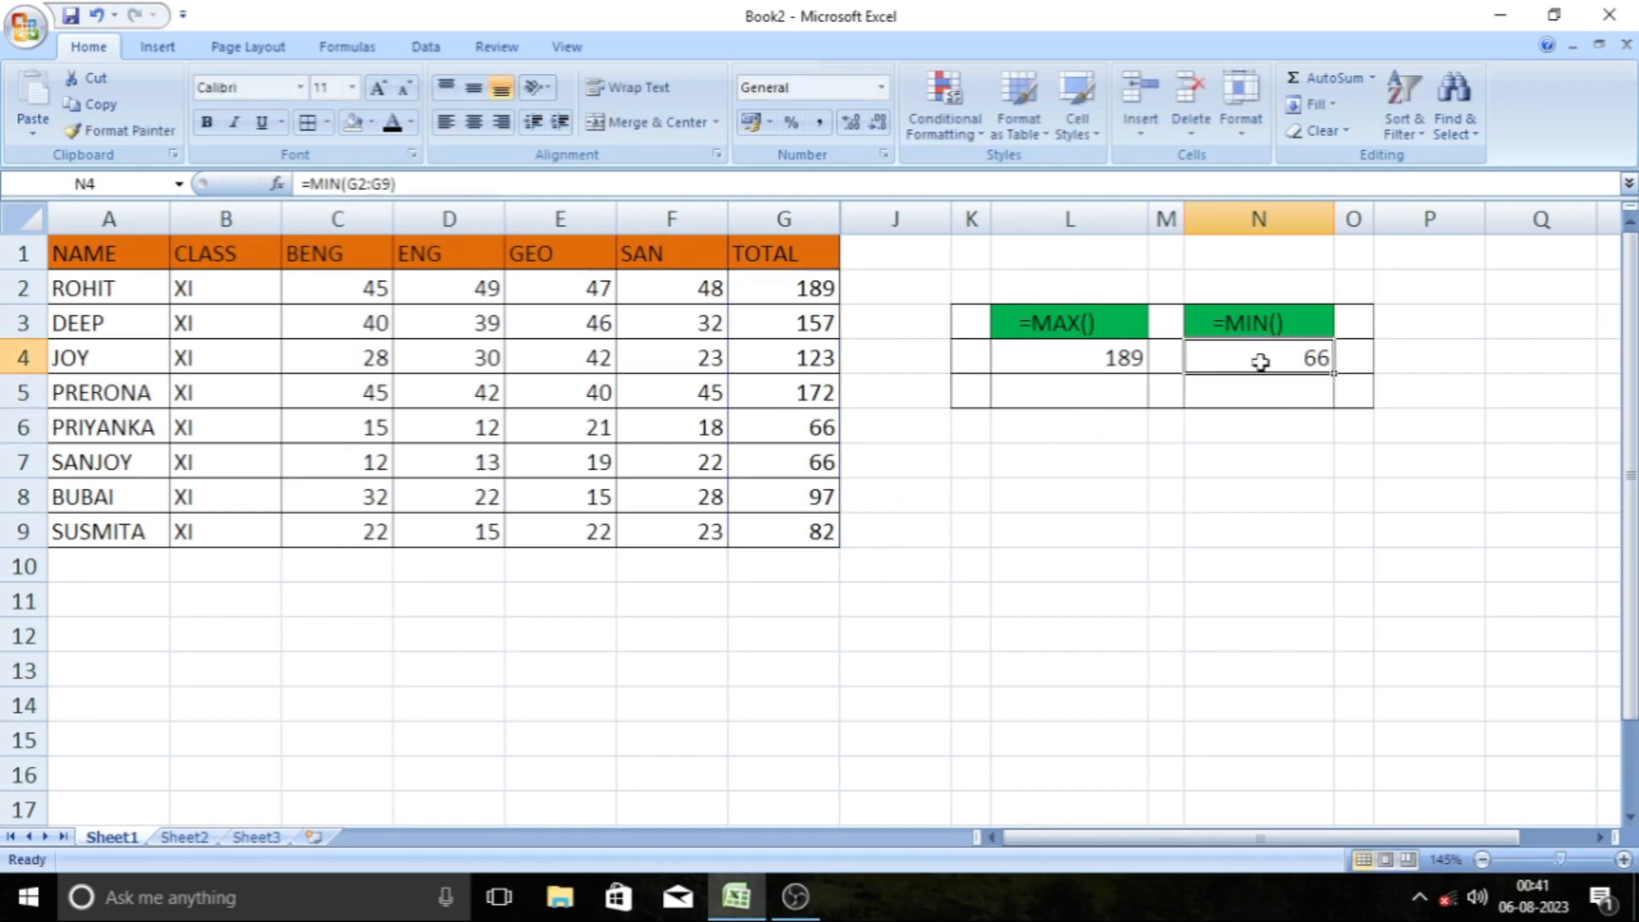